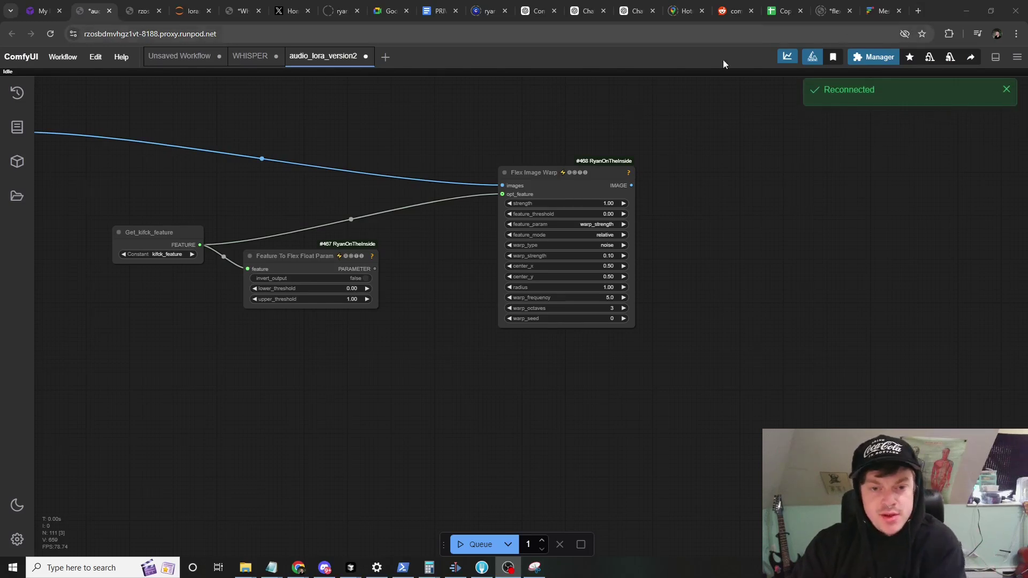
- Move the Flex Image Warp node slightly closer to the Feature To Flex Float Param node
{"action": "left_click_drag", "start_coordinate": [571, 176], "coordinate": [529, 172]}
{"action": "mouse_move", "coordinate": [521, 171]}
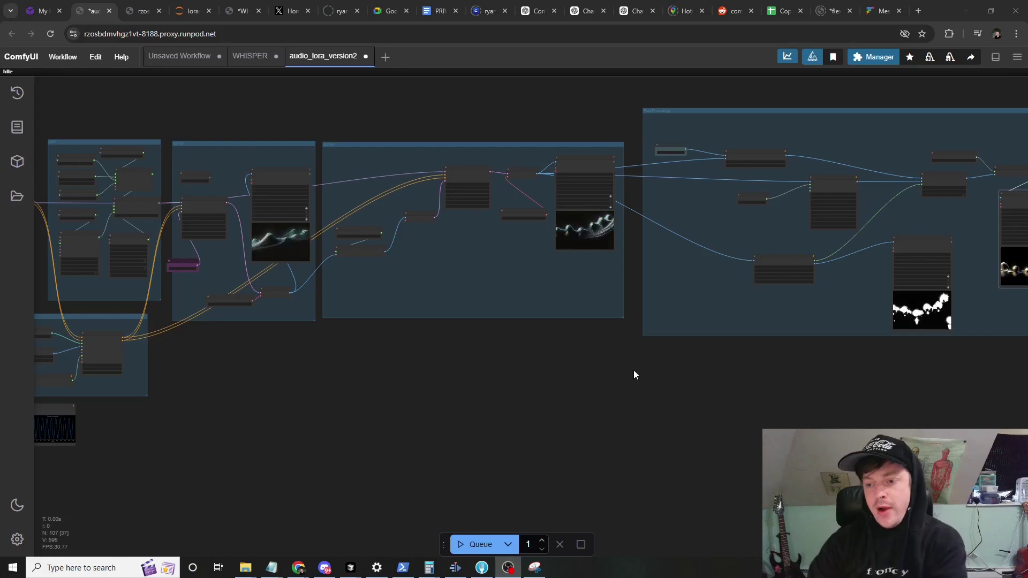
- Survey the groups of the audio_lora_version2 workflow back to the Feature Setup group and its Load Audio node
{"action": "scroll", "coordinate": [435, 382], "scroll_direction": "down", "scroll_amount": 2}
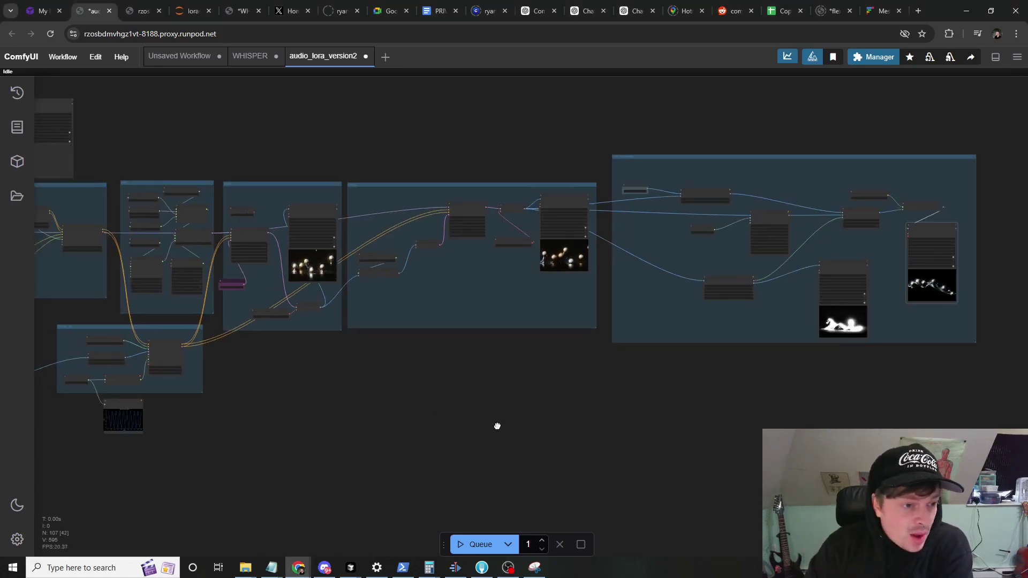
{"action": "left_click_drag", "start_coordinate": [401, 399], "coordinate": [624, 420]}
{"action": "scroll", "coordinate": [624, 420], "scroll_direction": "down", "scroll_amount": 4}
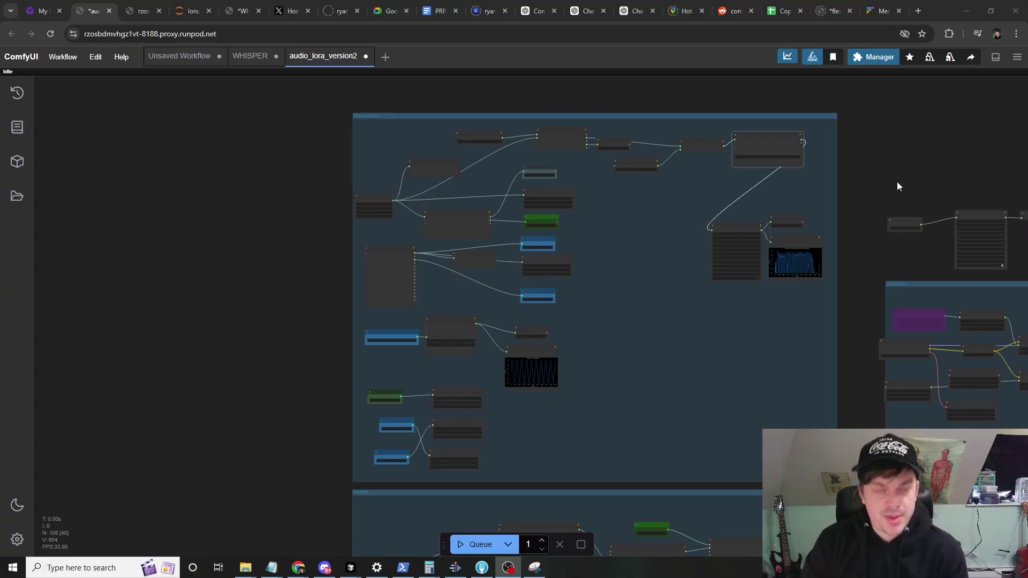
{"action": "scroll", "coordinate": [897, 182], "scroll_direction": "up", "scroll_amount": 3}
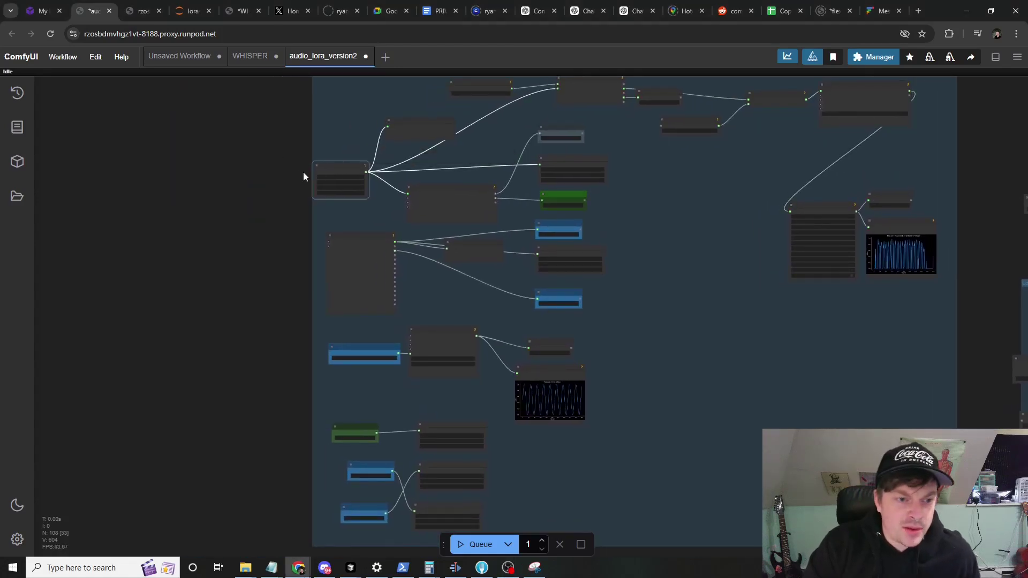
{"action": "scroll", "coordinate": [306, 172], "scroll_direction": "up", "scroll_amount": 5}
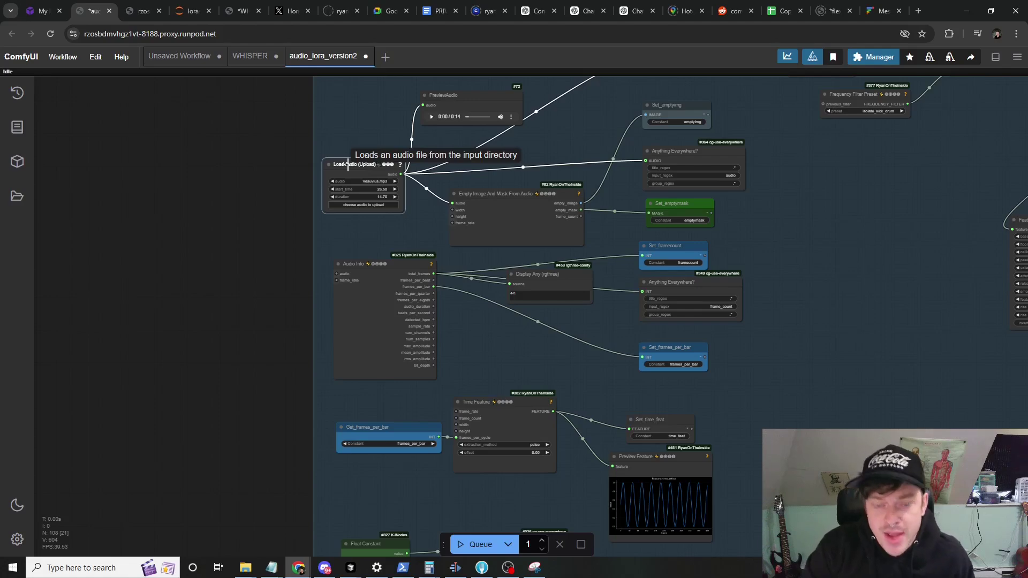
{"action": "scroll", "coordinate": [849, 394], "scroll_direction": "down", "scroll_amount": 1}
{"action": "scroll", "coordinate": [849, 391], "scroll_direction": "down", "scroll_amount": 3}
{"action": "left_click_drag", "start_coordinate": [789, 344], "coordinate": [721, 321]}
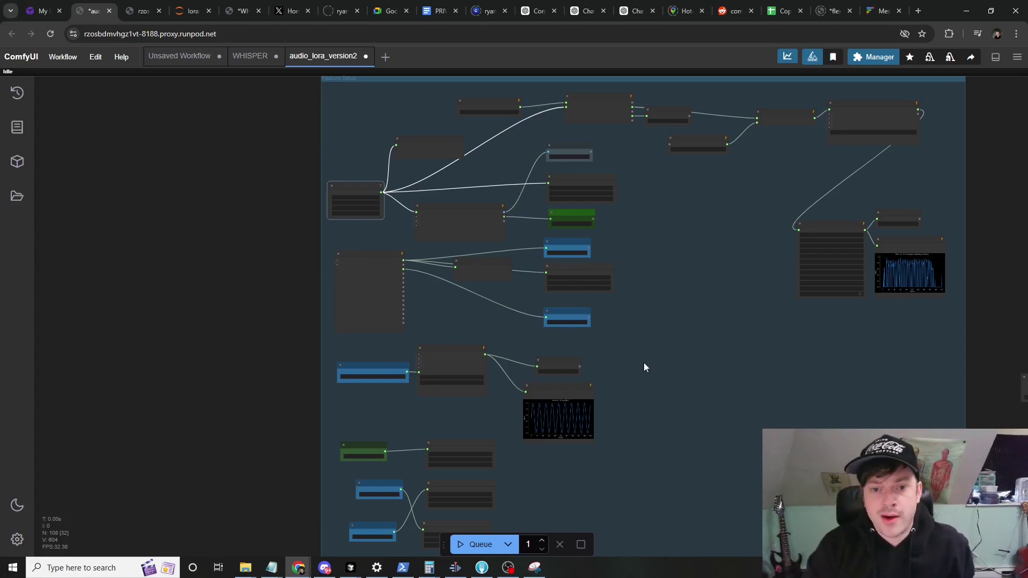
- In the Feature Setup group, move Audio Separator closer to Download Open Unmix Model and delete the Set_audio_base node
{"action": "left_click_drag", "start_coordinate": [696, 210], "coordinate": [601, 250]}
{"action": "scroll", "coordinate": [306, 207], "scroll_direction": "up", "scroll_amount": 7}
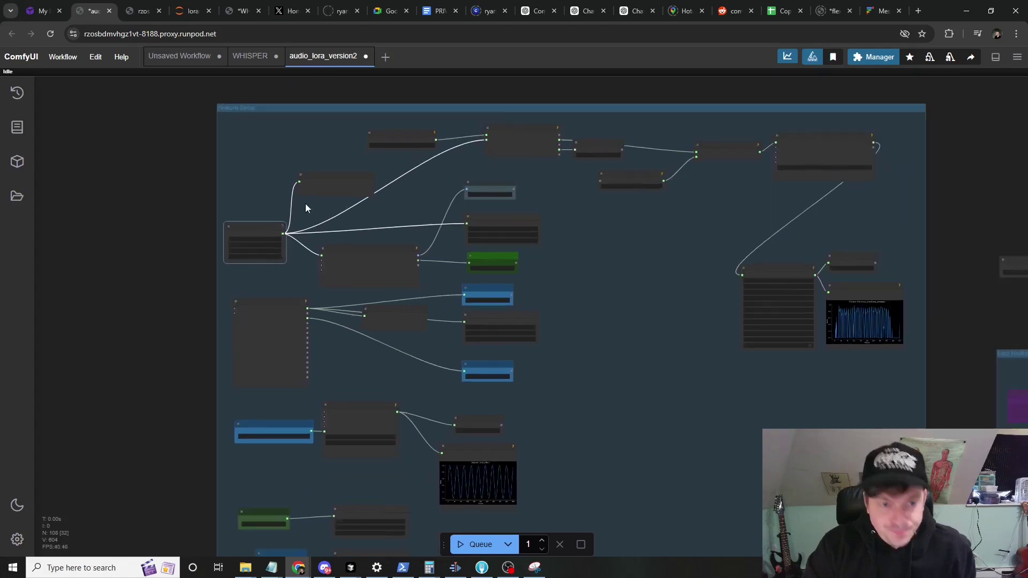
{"action": "left_click_drag", "start_coordinate": [374, 240], "coordinate": [262, 288]}
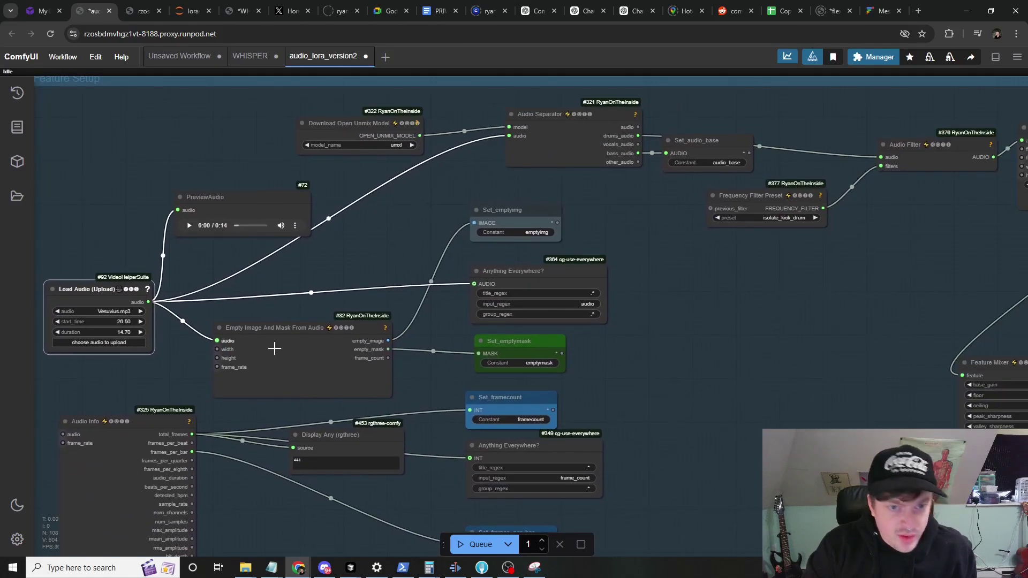
{"action": "left_click_drag", "start_coordinate": [583, 141], "coordinate": [546, 156]}
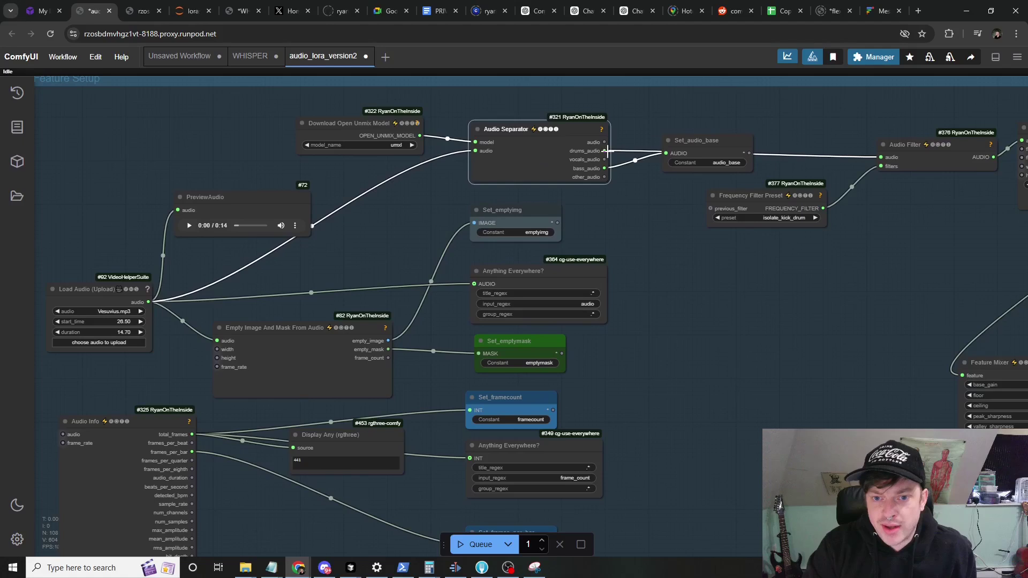
{"action": "left_click_drag", "start_coordinate": [700, 139], "coordinate": [600, 179]}
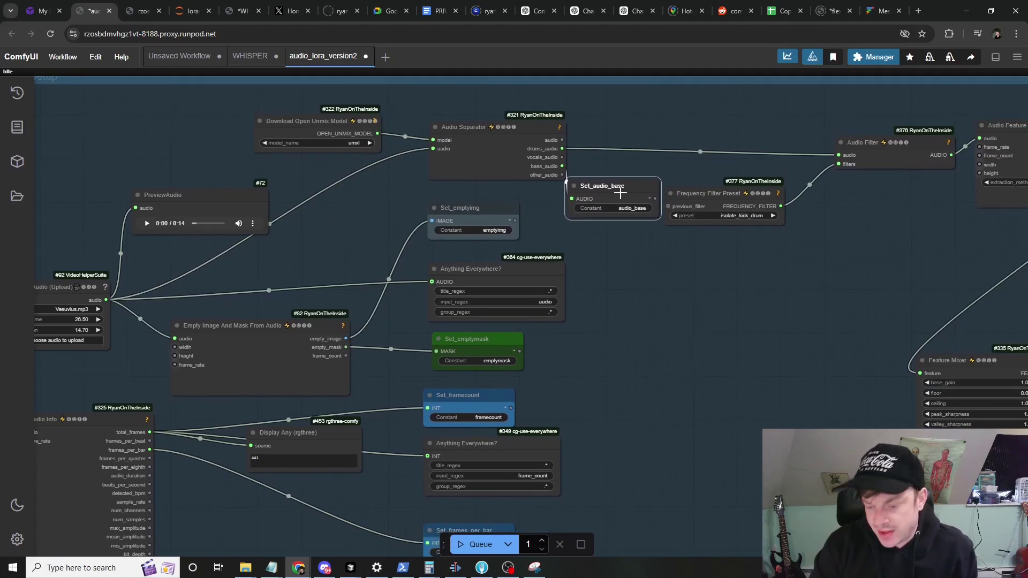
{"action": "key", "text": "Delete"}
- Move the Audio Filter and Frequency Filter Preset nodes closer to Audio Separator, and widen the preset node slightly
{"action": "left_click_drag", "start_coordinate": [613, 184], "coordinate": [511, 171]}
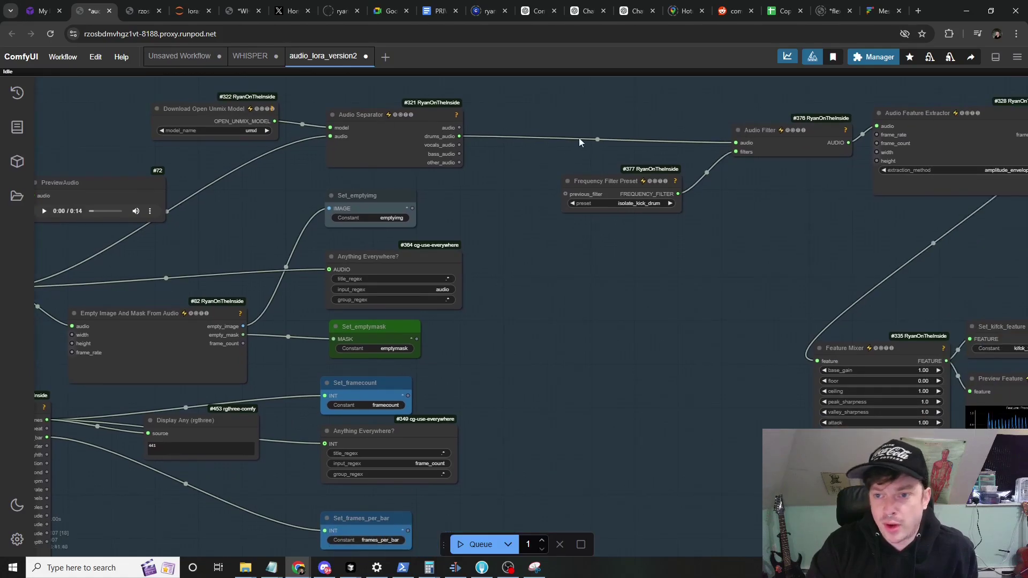
{"action": "left_click_drag", "start_coordinate": [580, 142], "coordinate": [479, 155]}
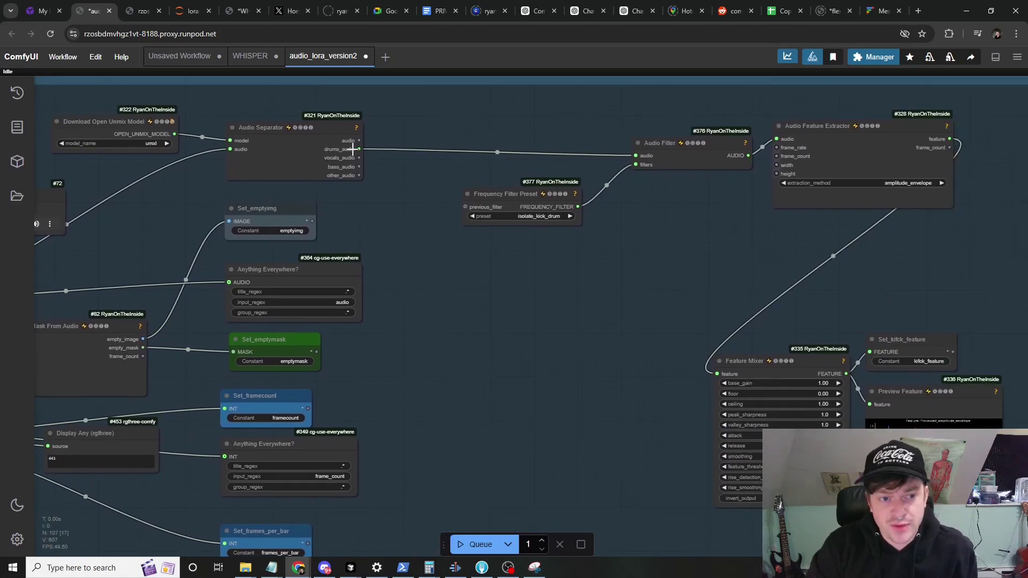
{"action": "left_click_drag", "start_coordinate": [694, 144], "coordinate": [653, 131]}
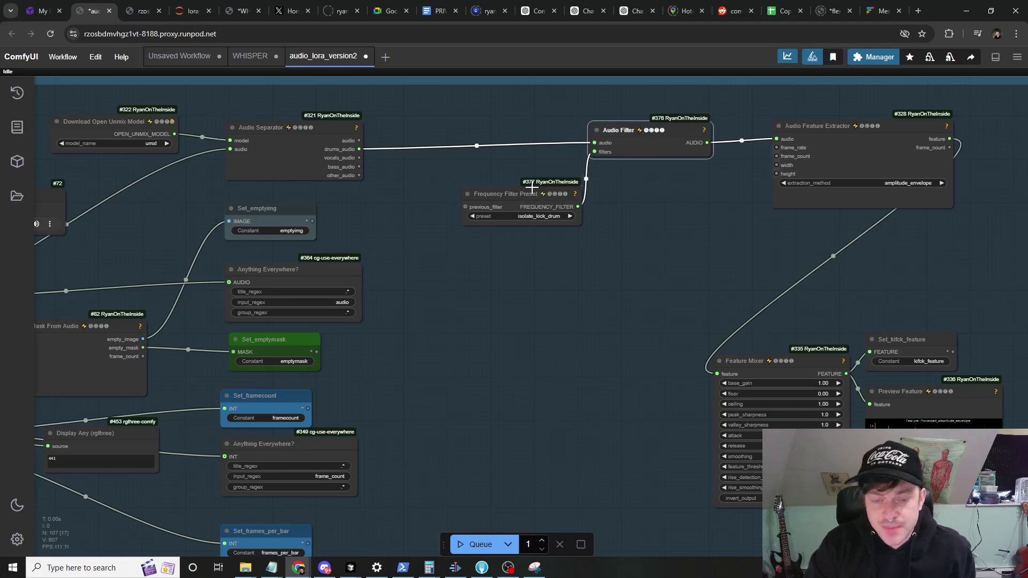
{"action": "left_click_drag", "start_coordinate": [532, 187], "coordinate": [501, 179]}
{"action": "left_click_drag", "start_coordinate": [551, 215], "coordinate": [591, 218]}
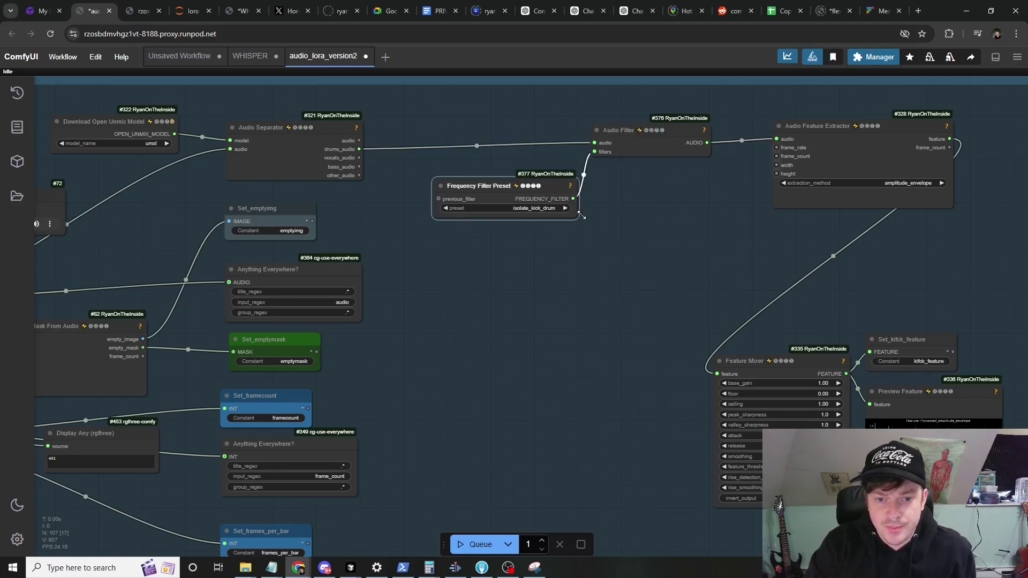
{"action": "left_click_drag", "start_coordinate": [555, 188], "coordinate": [536, 187]}
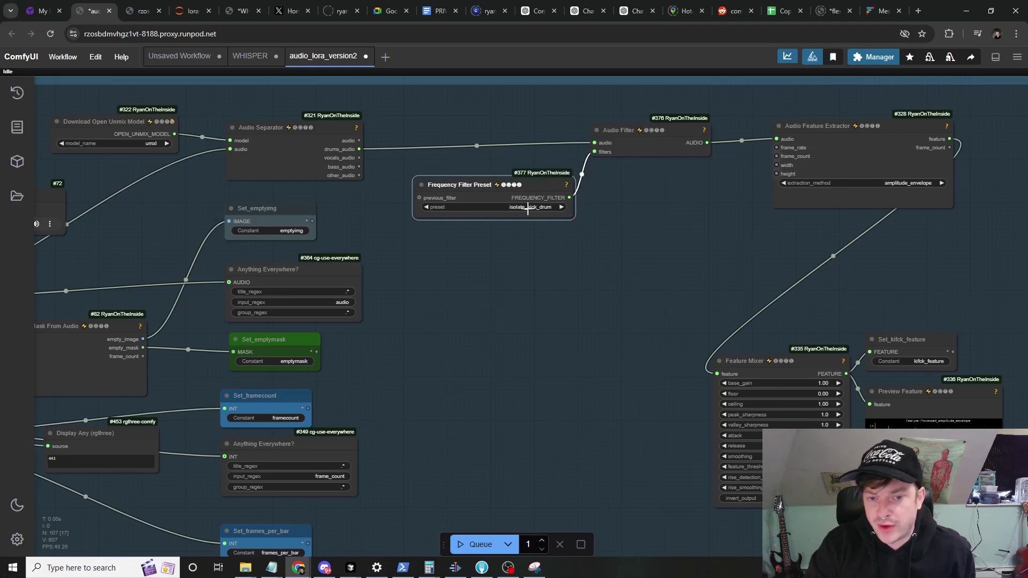
- Move Audio Feature Extractor closer to Audio Filter, and shift Set_kifck_feature farther above the Preview Feature node
{"action": "left_click_drag", "start_coordinate": [626, 144], "coordinate": [619, 150]}
{"action": "left_click_drag", "start_coordinate": [867, 138], "coordinate": [831, 145]}
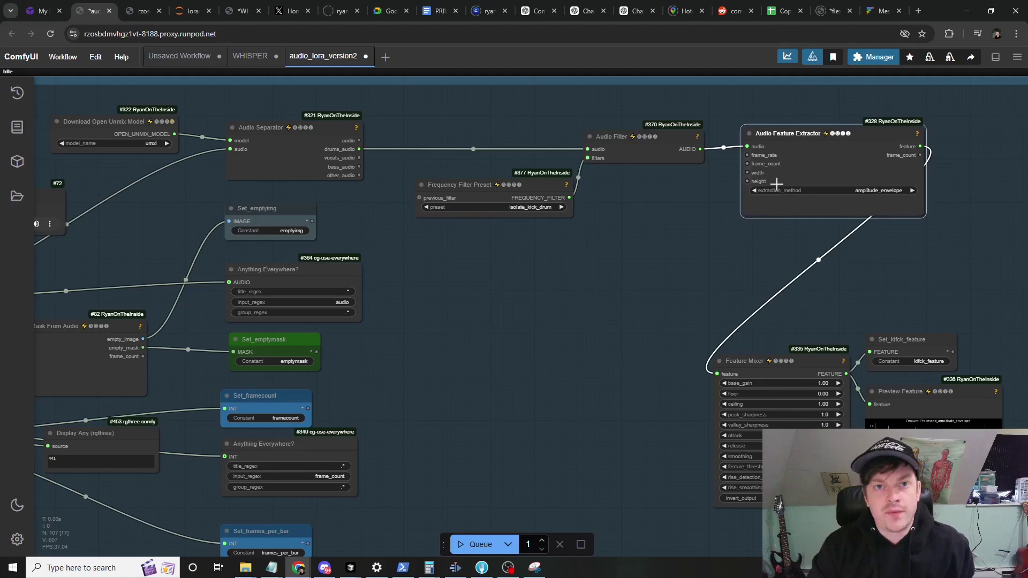
{"action": "left_click_drag", "start_coordinate": [790, 282], "coordinate": [560, 252]}
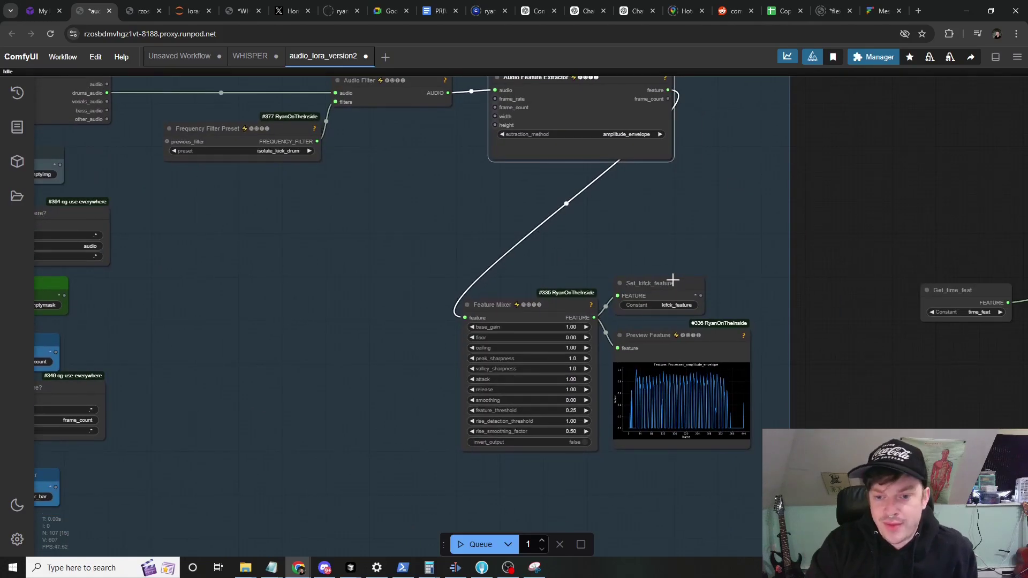
{"action": "left_click_drag", "start_coordinate": [664, 283], "coordinate": [700, 260]}
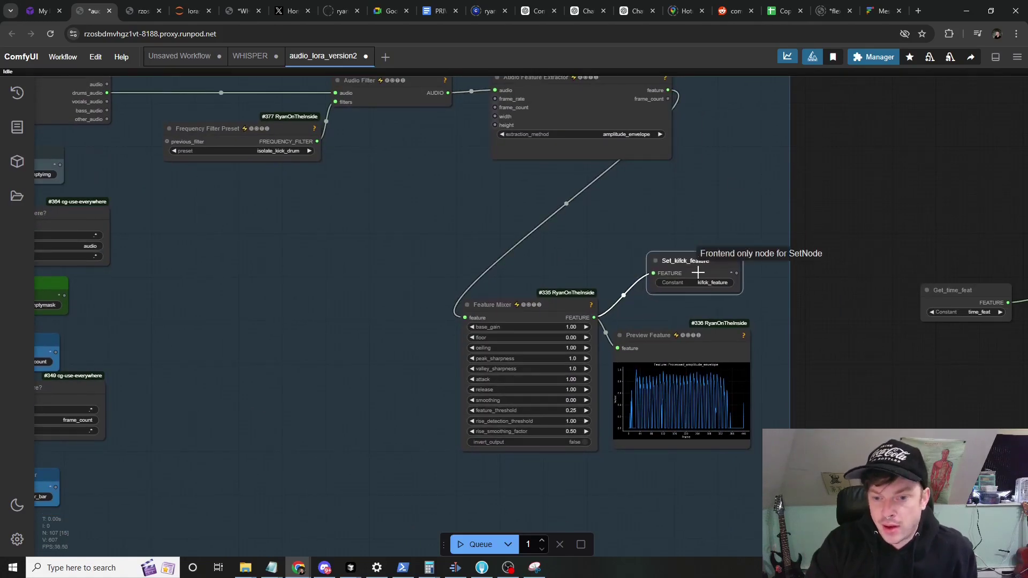
- Examine the processed amplitude envelope graph in Preview Feature and the settings of the Feature Mixer node
{"action": "left_click", "coordinate": [678, 337]}
{"action": "scroll", "coordinate": [678, 337], "scroll_direction": "up", "scroll_amount": 12}
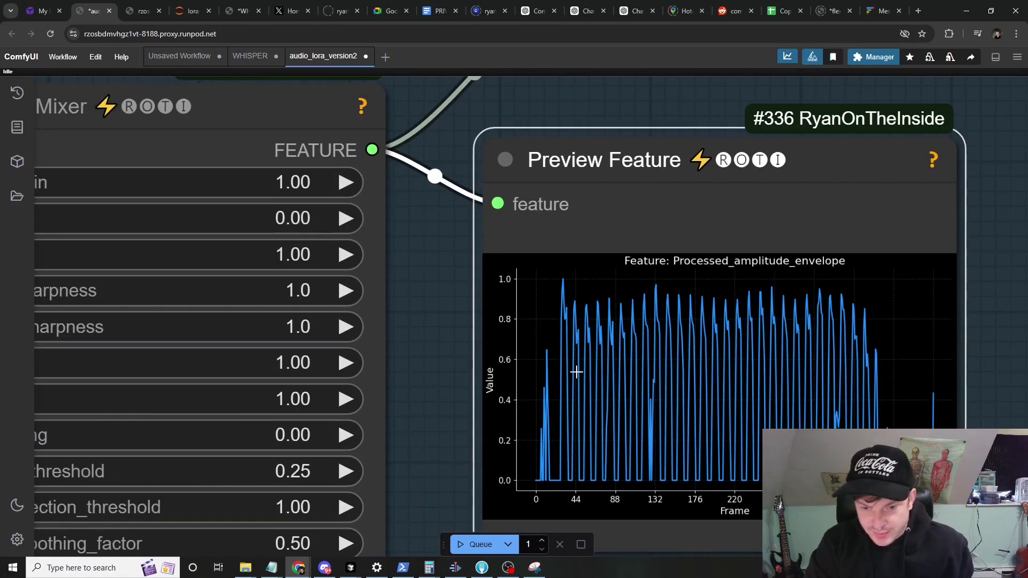
{"action": "scroll", "coordinate": [582, 374], "scroll_direction": "down", "scroll_amount": 3}
{"action": "left_click_drag", "start_coordinate": [486, 423], "coordinate": [551, 356]}
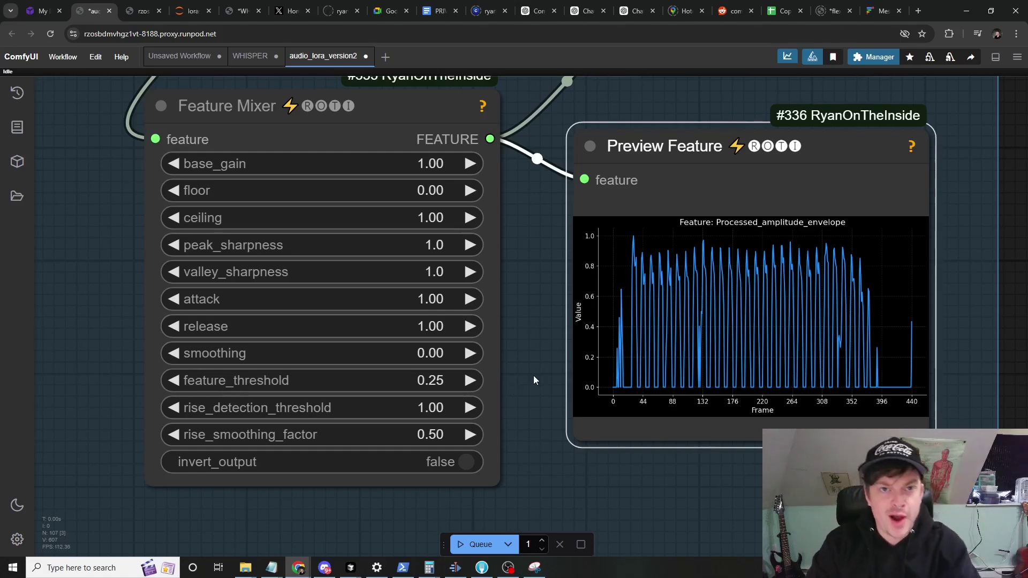
{"action": "scroll", "coordinate": [525, 381], "scroll_direction": "down", "scroll_amount": 3}
{"action": "left_click_drag", "start_coordinate": [405, 171], "coordinate": [402, 145]}
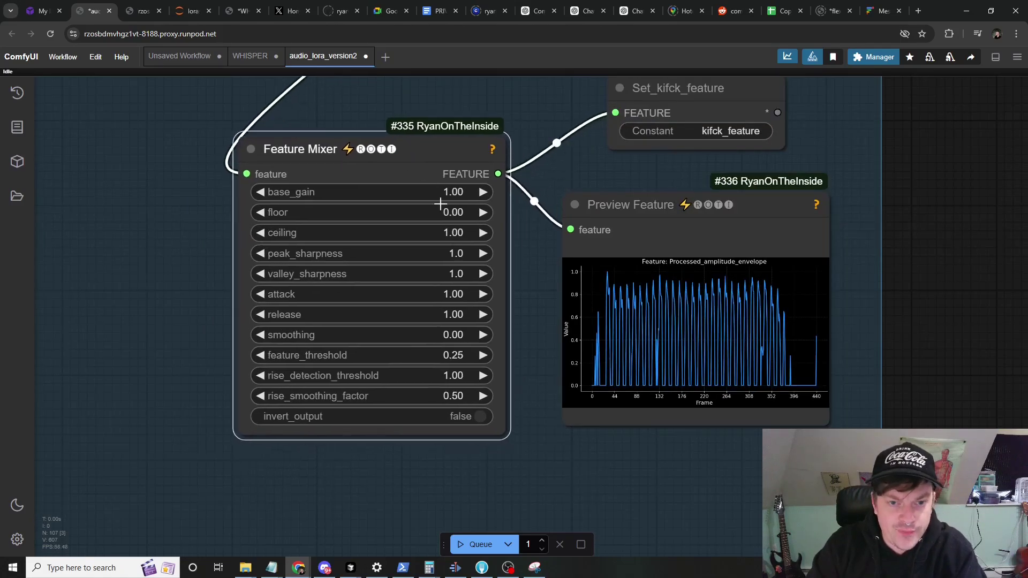
- Move the Time Feature node closer to Set_time_feat, and select the Get_frames_per_bar node
{"action": "scroll", "coordinate": [497, 426], "scroll_direction": "down", "scroll_amount": 6}
{"action": "left_click_drag", "start_coordinate": [704, 400], "coordinate": [814, 298]}
{"action": "scroll", "coordinate": [786, 343], "scroll_direction": "down", "scroll_amount": 4}
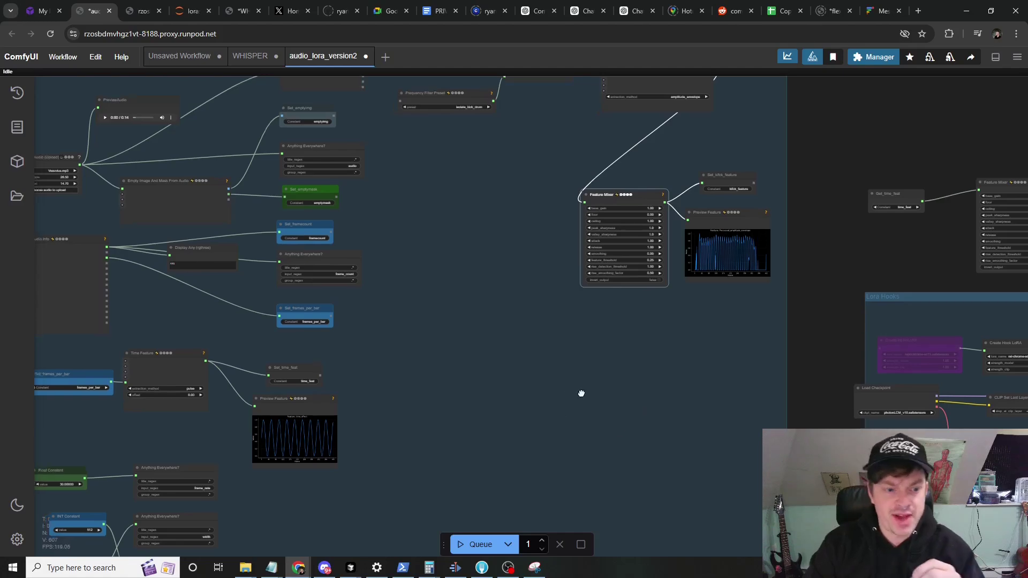
{"action": "left_click_drag", "start_coordinate": [580, 392], "coordinate": [785, 369]}
{"action": "scroll", "coordinate": [378, 374], "scroll_direction": "up", "scroll_amount": 5}
{"action": "scroll", "coordinate": [423, 321], "scroll_direction": "up", "scroll_amount": 5}
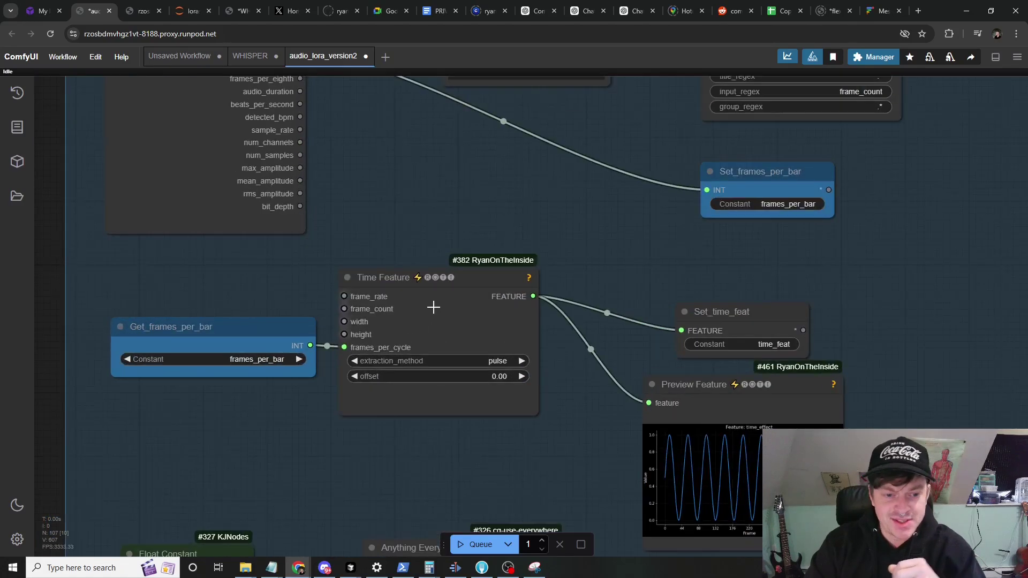
{"action": "left_click_drag", "start_coordinate": [463, 298], "coordinate": [469, 303]}
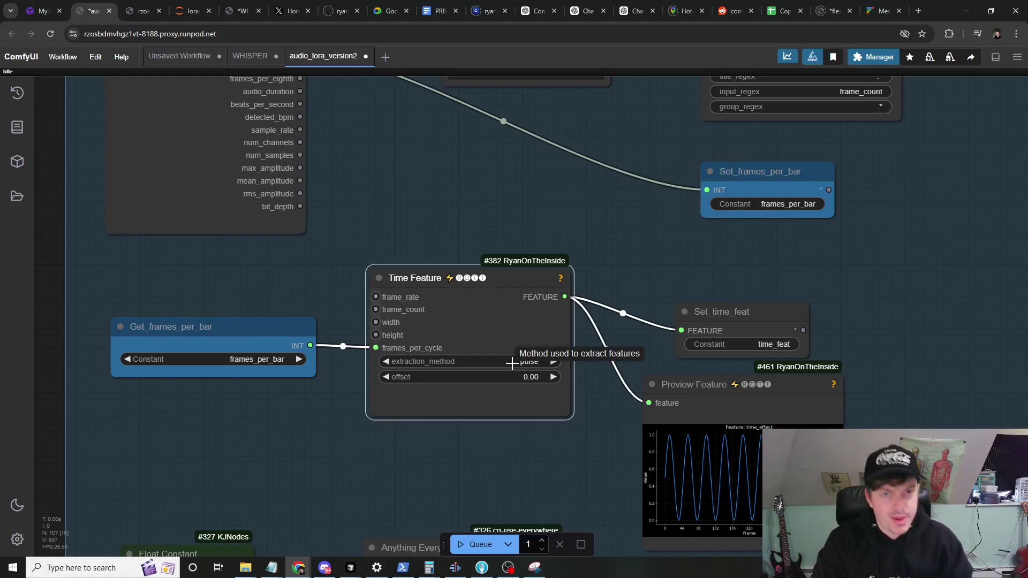
{"action": "left_click_drag", "start_coordinate": [295, 265], "coordinate": [314, 279]}
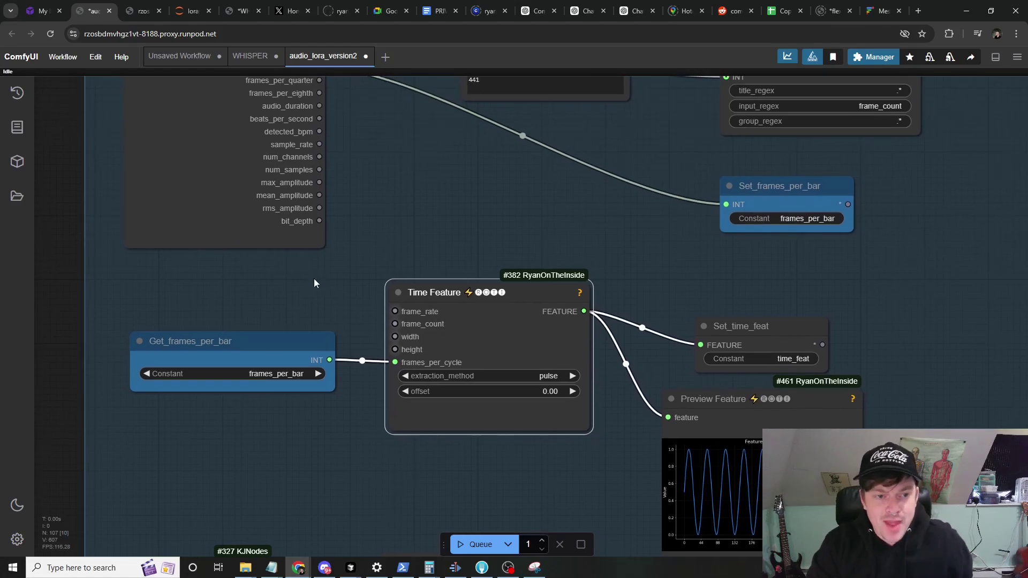
{"action": "left_click", "coordinate": [283, 349]}
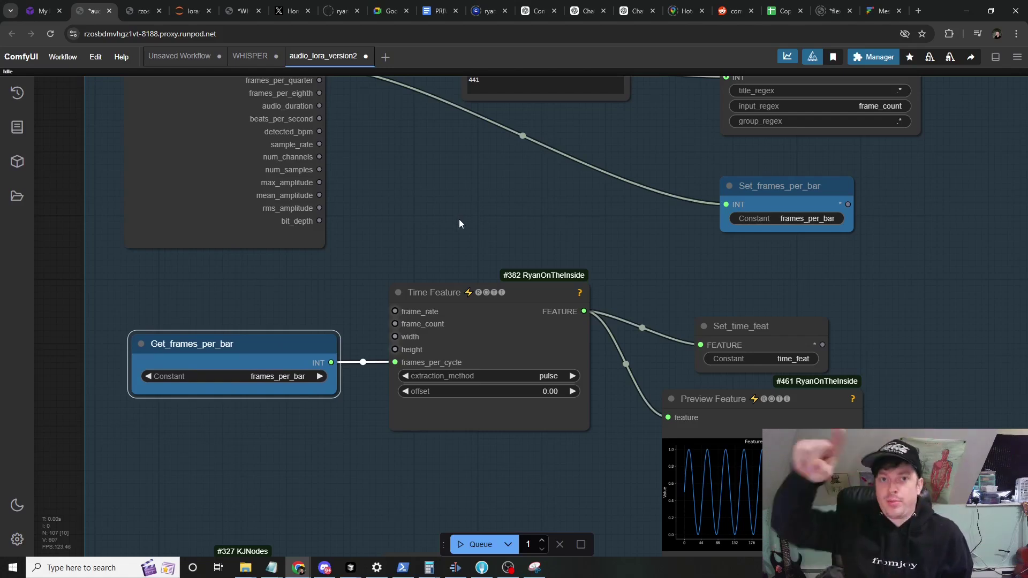
- In the Particles group, move the Feature Peak Detector node farther from the Get_kifck_feature node
{"action": "left_click_drag", "start_coordinate": [458, 221], "coordinate": [396, 169]}
{"action": "scroll", "coordinate": [399, 172], "scroll_direction": "down", "scroll_amount": 1}
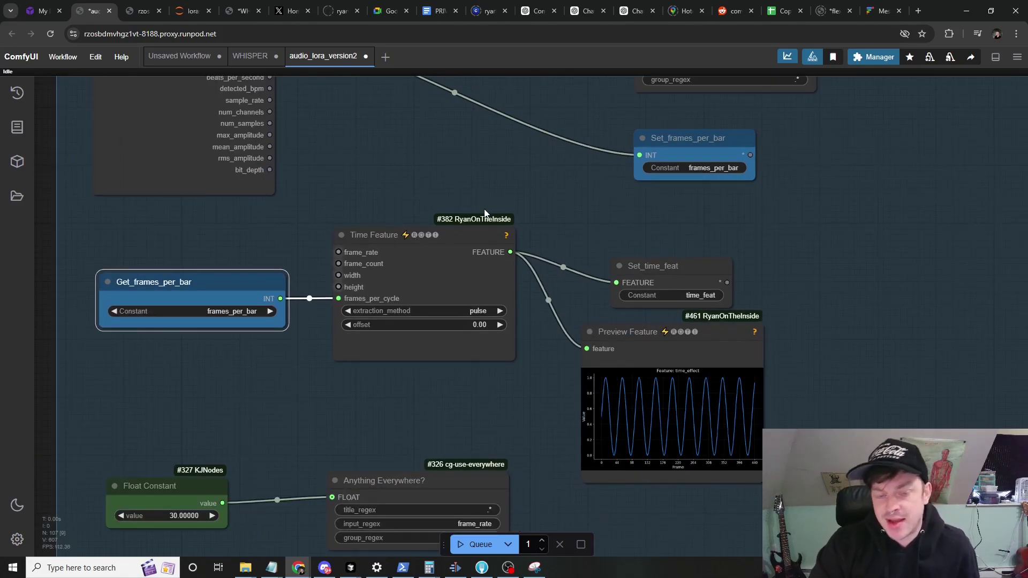
{"action": "scroll", "coordinate": [502, 213], "scroll_direction": "down", "scroll_amount": 5}
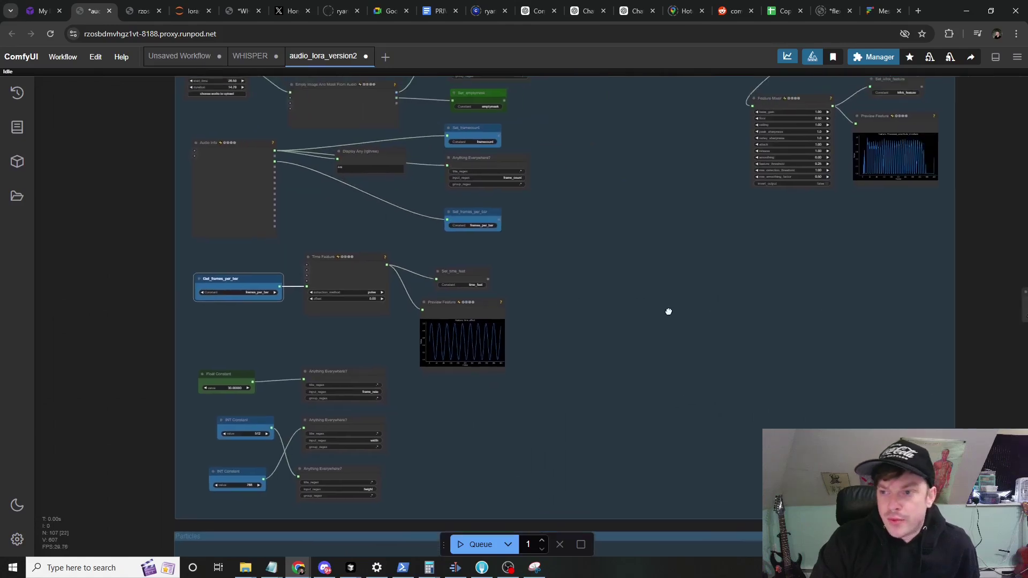
{"action": "left_click_drag", "start_coordinate": [658, 304], "coordinate": [609, 324]}
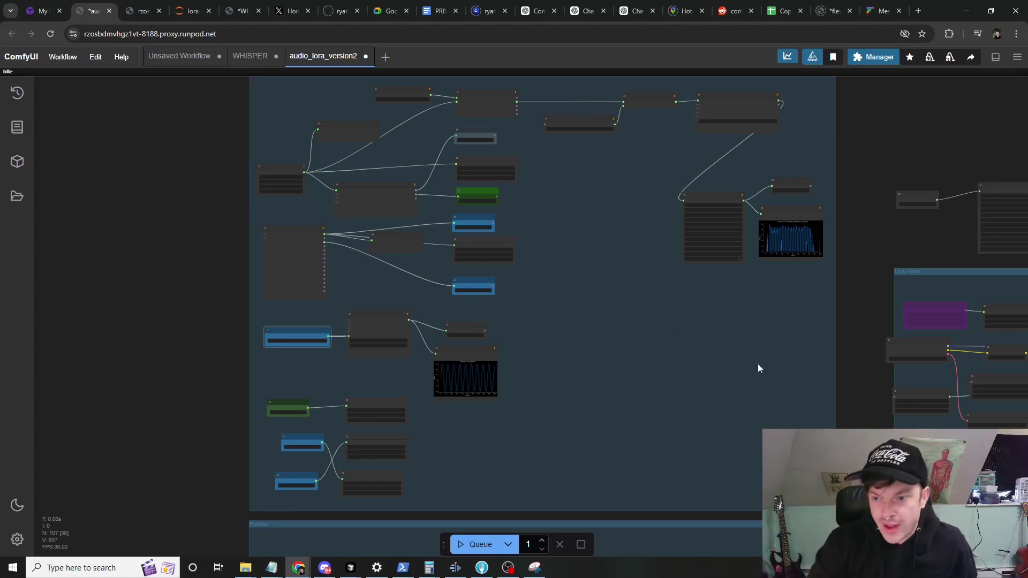
{"action": "scroll", "coordinate": [817, 327], "scroll_direction": "down", "scroll_amount": 3}
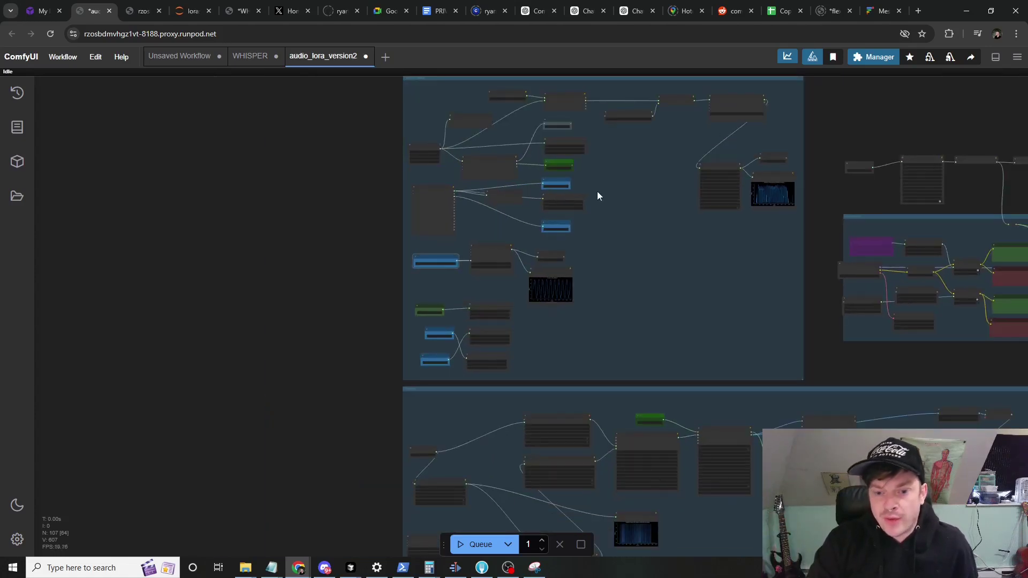
{"action": "left_click_drag", "start_coordinate": [330, 392], "coordinate": [200, 227]}
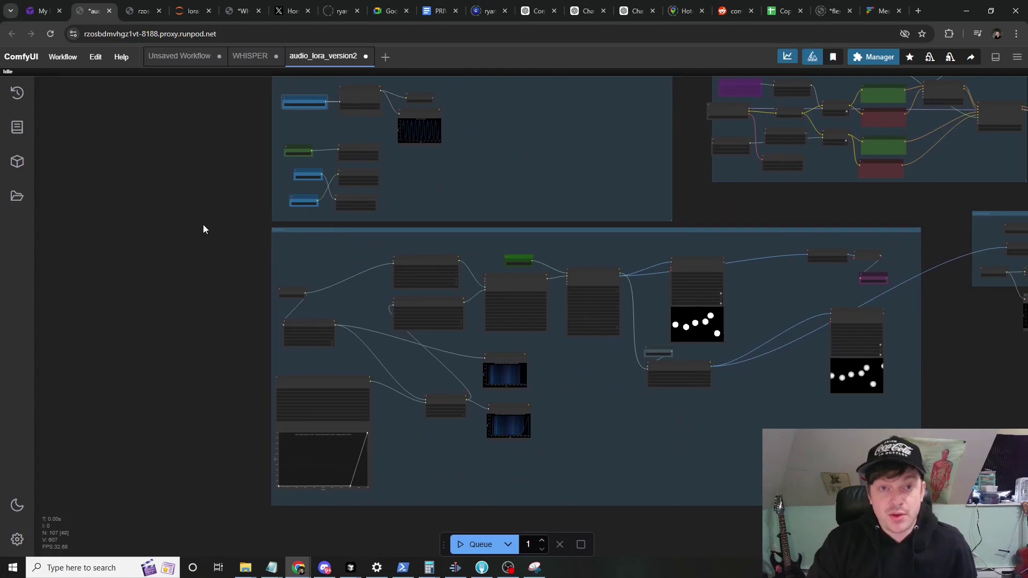
{"action": "scroll", "coordinate": [539, 368], "scroll_direction": "up", "scroll_amount": 2}
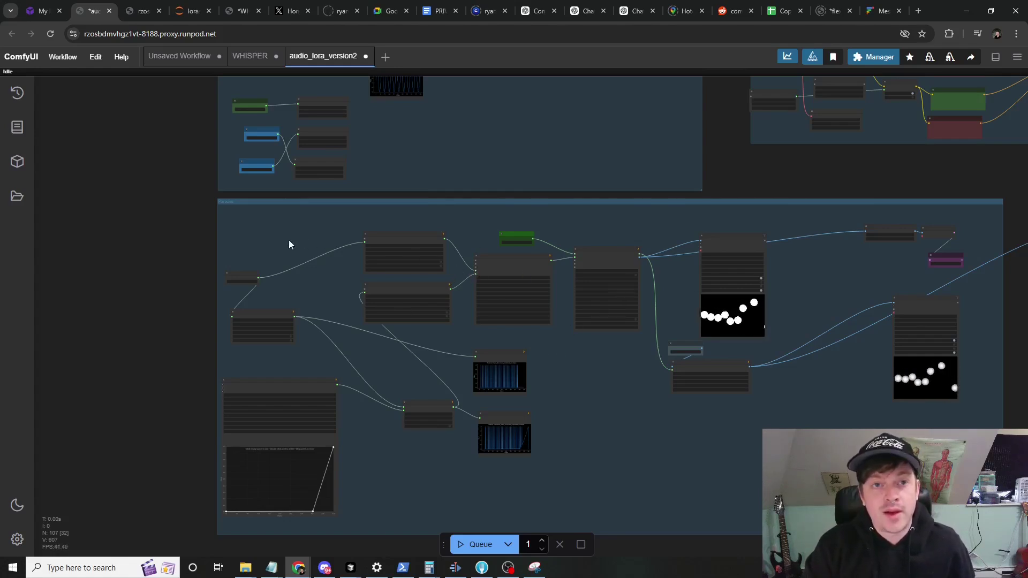
{"action": "scroll", "coordinate": [152, 201], "scroll_direction": "up", "scroll_amount": 3}
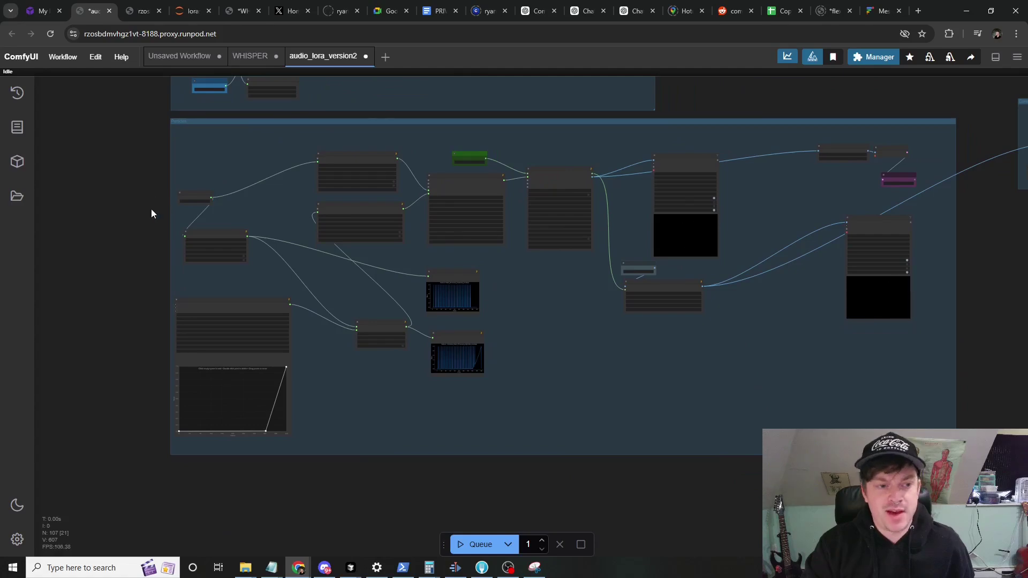
{"action": "scroll", "coordinate": [169, 194], "scroll_direction": "up", "scroll_amount": 8}
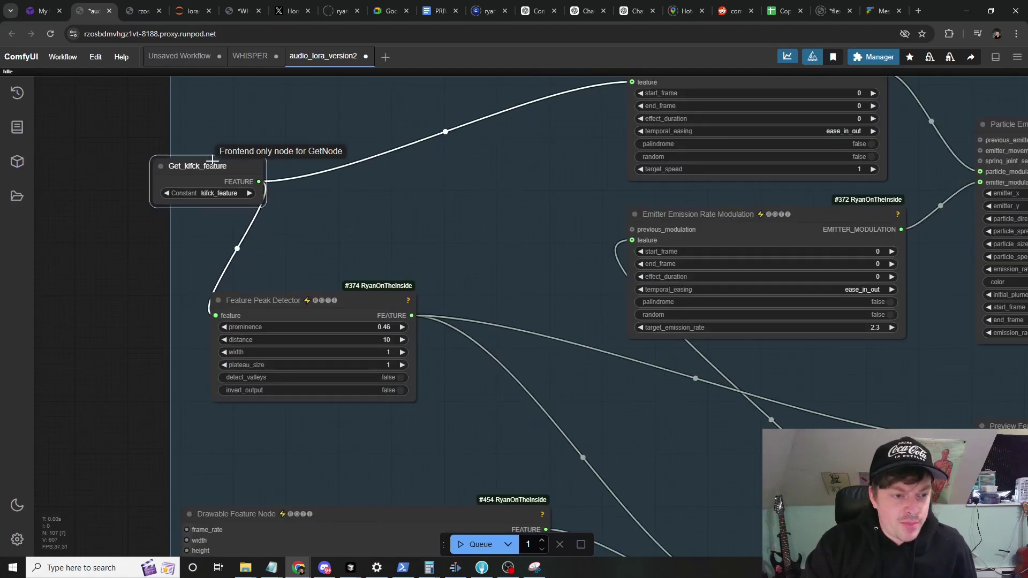
{"action": "left_click_drag", "start_coordinate": [311, 310], "coordinate": [402, 287]}
{"action": "scroll", "coordinate": [372, 343], "scroll_direction": "down", "scroll_amount": 3}
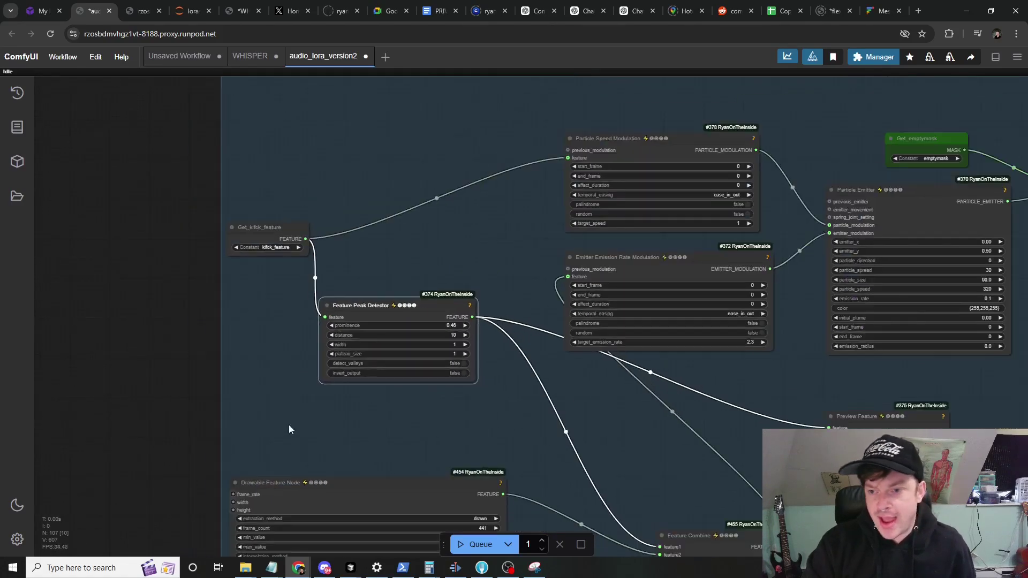
- Move the Particle Emission Mask node higher so it sits roughly level with the Get_emptymask node
{"action": "left_click_drag", "start_coordinate": [288, 411], "coordinate": [281, 333]}
{"action": "left_click_drag", "start_coordinate": [545, 288], "coordinate": [503, 365]}
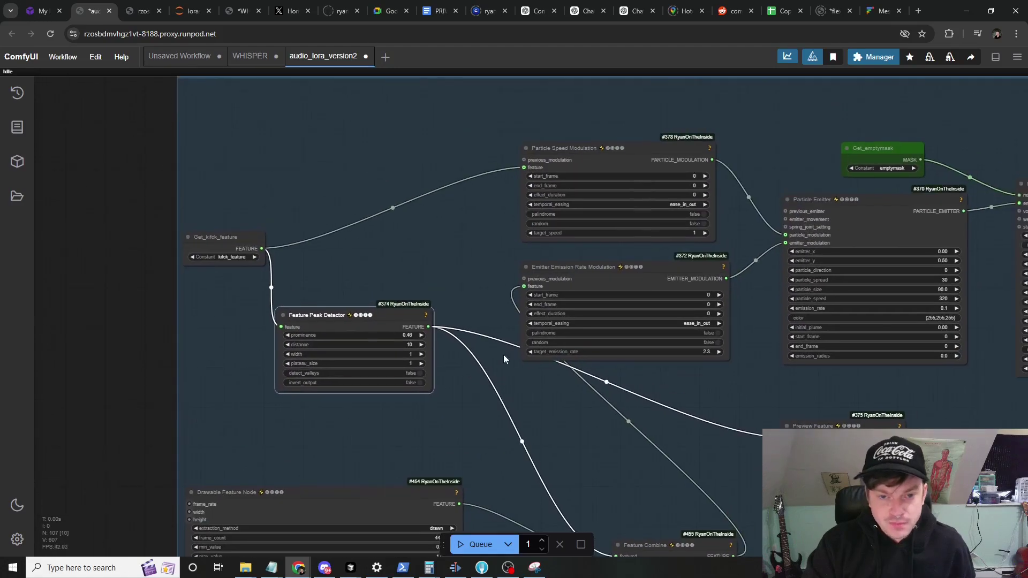
{"action": "left_click_drag", "start_coordinate": [468, 282], "coordinate": [259, 323]}
{"action": "left_click_drag", "start_coordinate": [806, 205], "coordinate": [623, 207]}
{"action": "left_click_drag", "start_coordinate": [701, 230], "coordinate": [720, 196]}
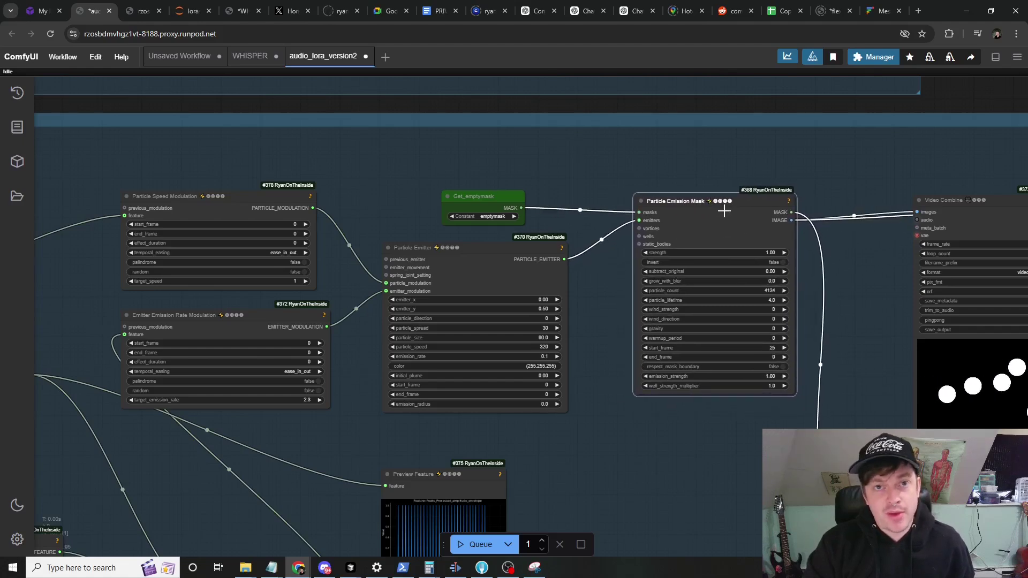
{"action": "left_click_drag", "start_coordinate": [719, 224], "coordinate": [692, 224]}
- Move Get_emptymask farther above Particle Emitter, and nudge Particle Emitter slightly closer to Particle Emission Mask
{"action": "left_click_drag", "start_coordinate": [490, 207], "coordinate": [484, 168]}
{"action": "left_click_drag", "start_coordinate": [480, 204], "coordinate": [543, 160]}
{"action": "left_click_drag", "start_coordinate": [527, 208], "coordinate": [537, 200]}
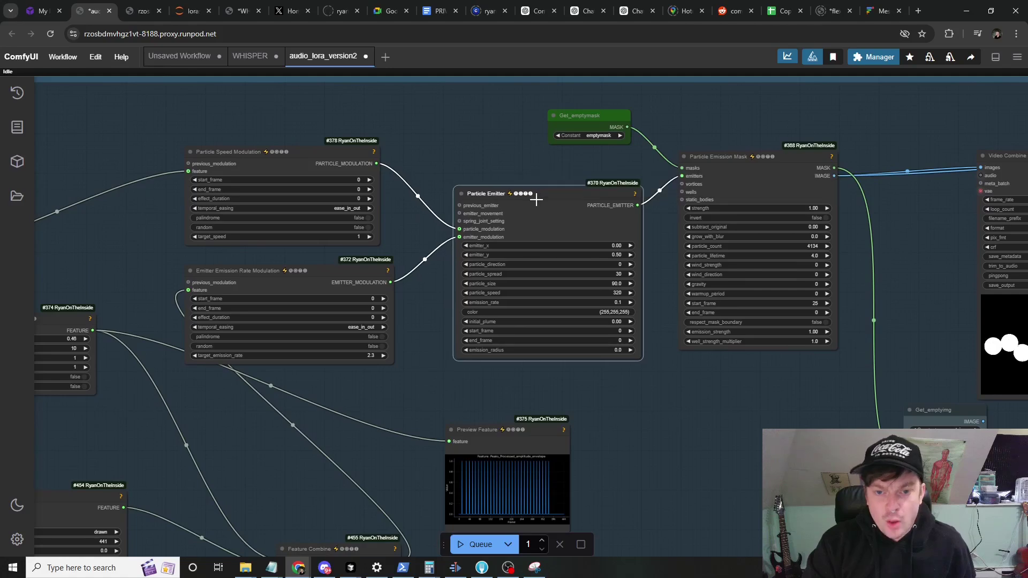
- Shift Particle Speed Modulation slightly closer to Particle Emitter, and lower Emitter Emission Rate Modulation to widen the gap between the two modulation nodes
{"action": "left_click_drag", "start_coordinate": [458, 144], "coordinate": [567, 140]}
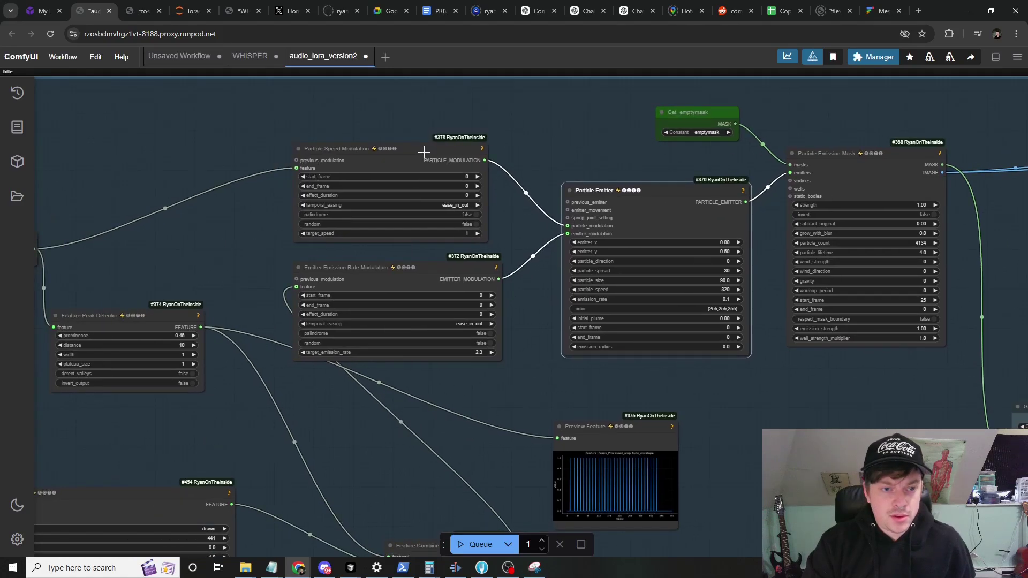
{"action": "scroll", "coordinate": [720, 251], "scroll_direction": "up", "scroll_amount": 4}
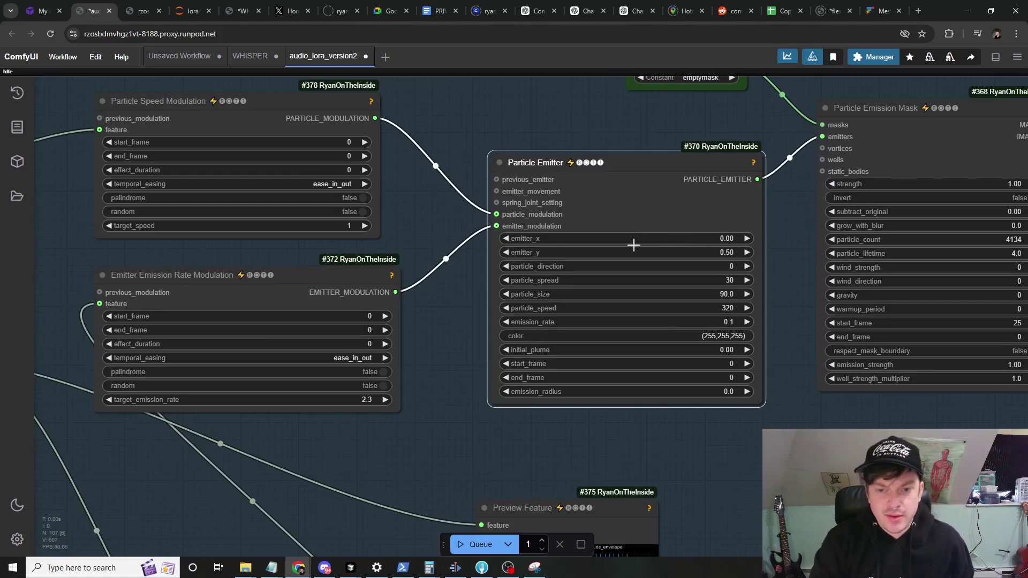
{"action": "left_click_drag", "start_coordinate": [449, 193], "coordinate": [559, 180]}
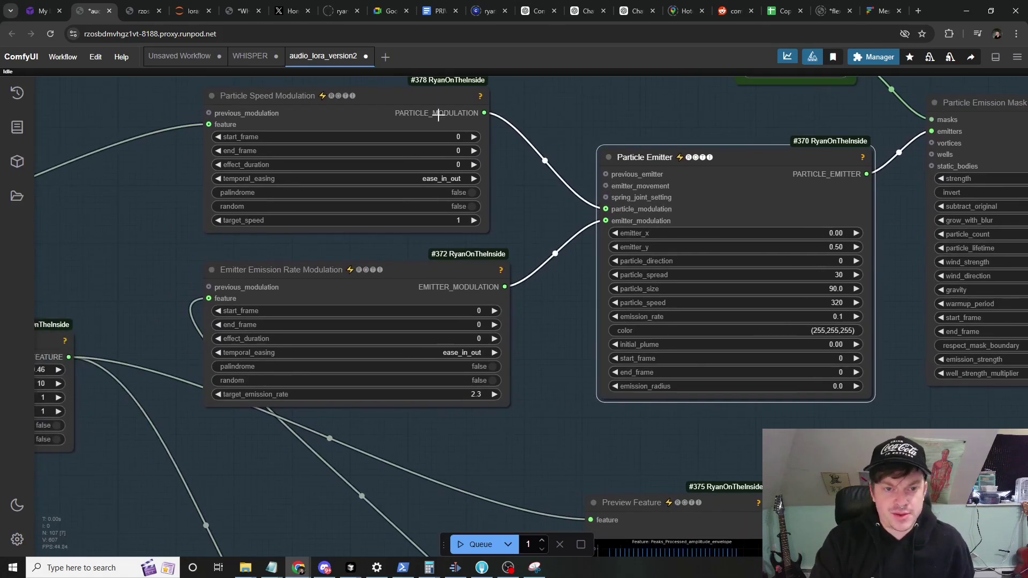
{"action": "mouse_move", "coordinate": [356, 112]}
{"action": "left_mouse_down"}
{"action": "mouse_move", "coordinate": [386, 104]}
{"action": "mouse_move", "coordinate": [366, 114]}
{"action": "left_mouse_up"}
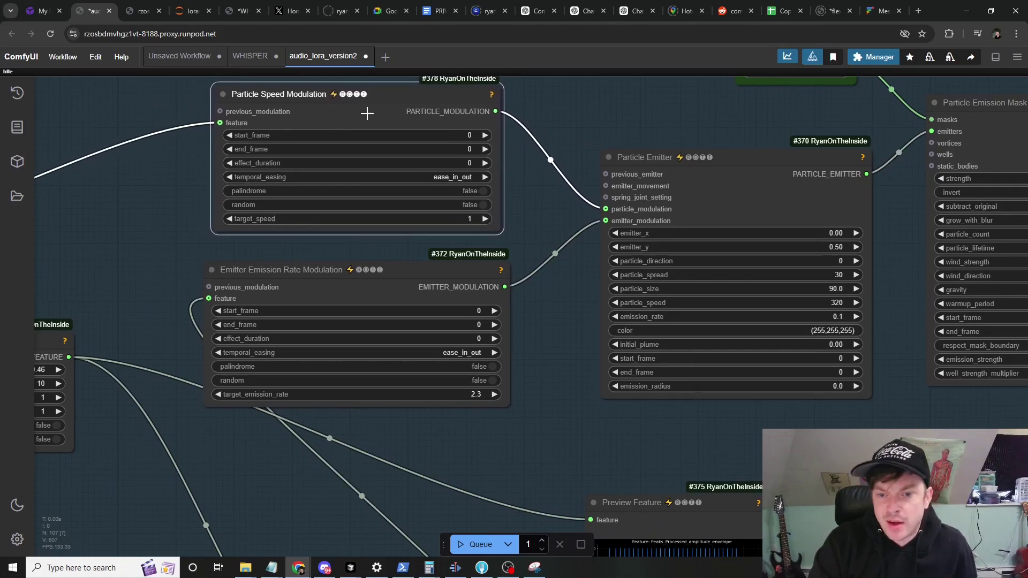
{"action": "left_click_drag", "start_coordinate": [377, 282], "coordinate": [381, 297]}
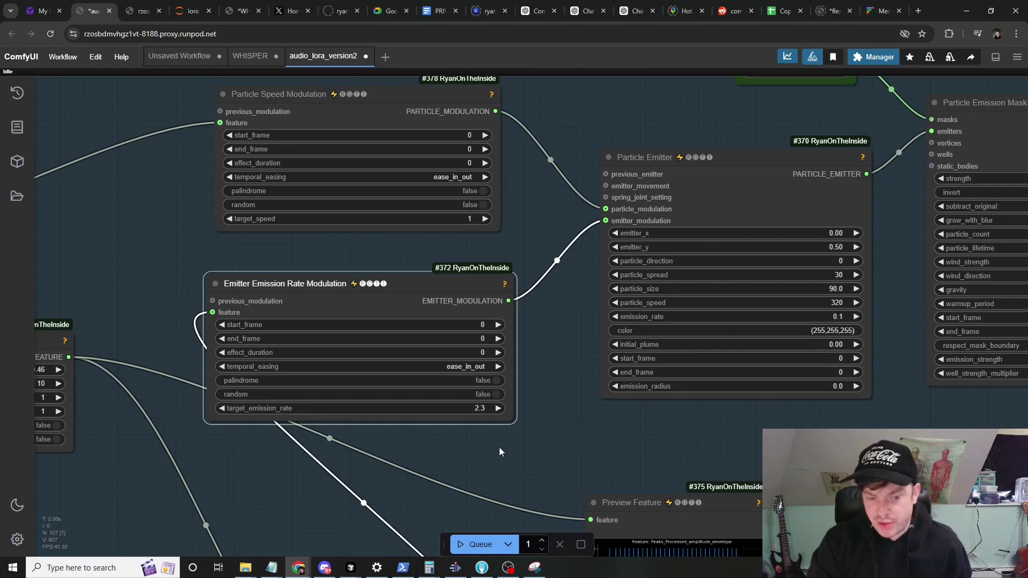
- Move the Drawable Feature Node closer to Feature Combine and inspect its settings and drawn curve
{"action": "scroll", "coordinate": [499, 447], "scroll_direction": "down", "scroll_amount": 7}
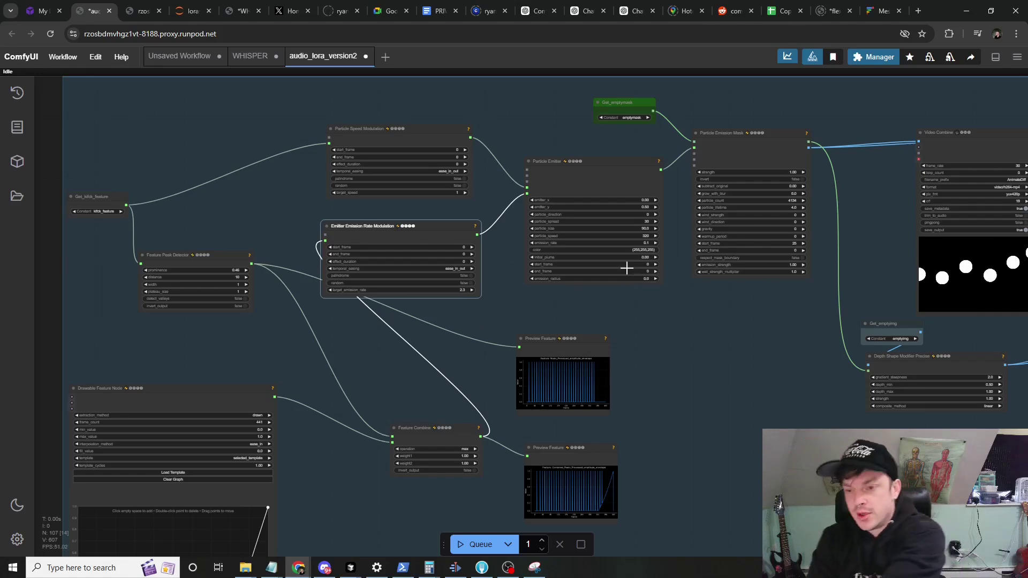
{"action": "left_click_drag", "start_coordinate": [752, 305], "coordinate": [533, 350]}
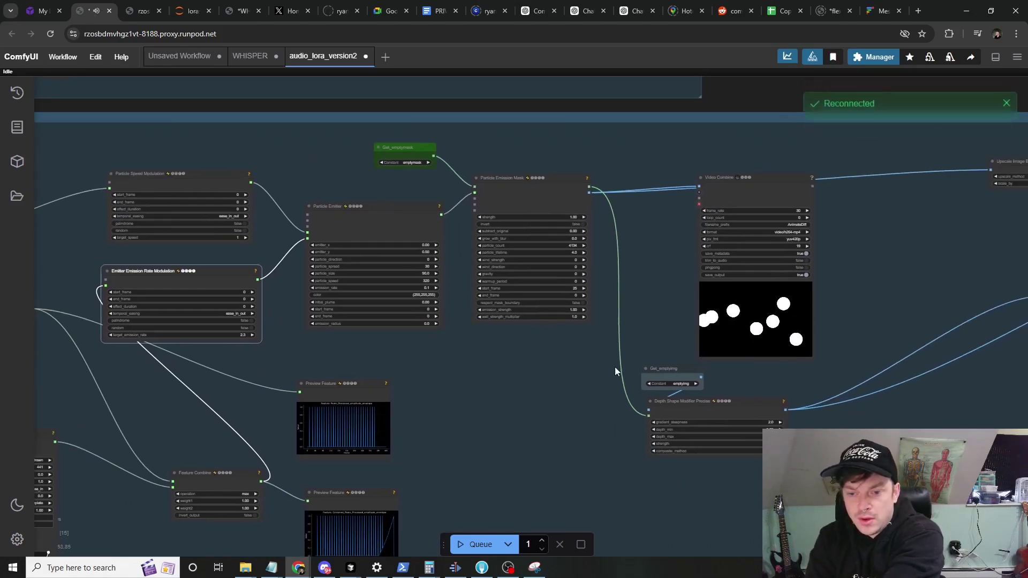
{"action": "scroll", "coordinate": [614, 368], "scroll_direction": "left", "scroll_amount": 4}
{"action": "scroll", "coordinate": [615, 367], "scroll_direction": "down", "scroll_amount": 2}
{"action": "scroll", "coordinate": [669, 337], "scroll_direction": "left", "scroll_amount": 5}
{"action": "scroll", "coordinate": [669, 336], "scroll_direction": "down", "scroll_amount": 2}
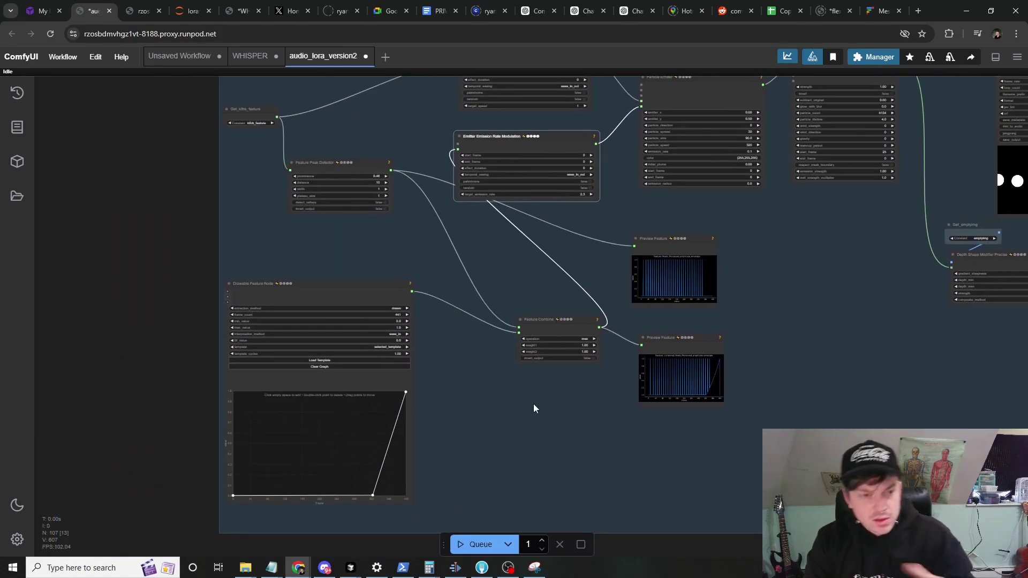
{"action": "left_click_drag", "start_coordinate": [328, 284], "coordinate": [386, 255]}
{"action": "scroll", "coordinate": [322, 303], "scroll_direction": "up", "scroll_amount": 5}
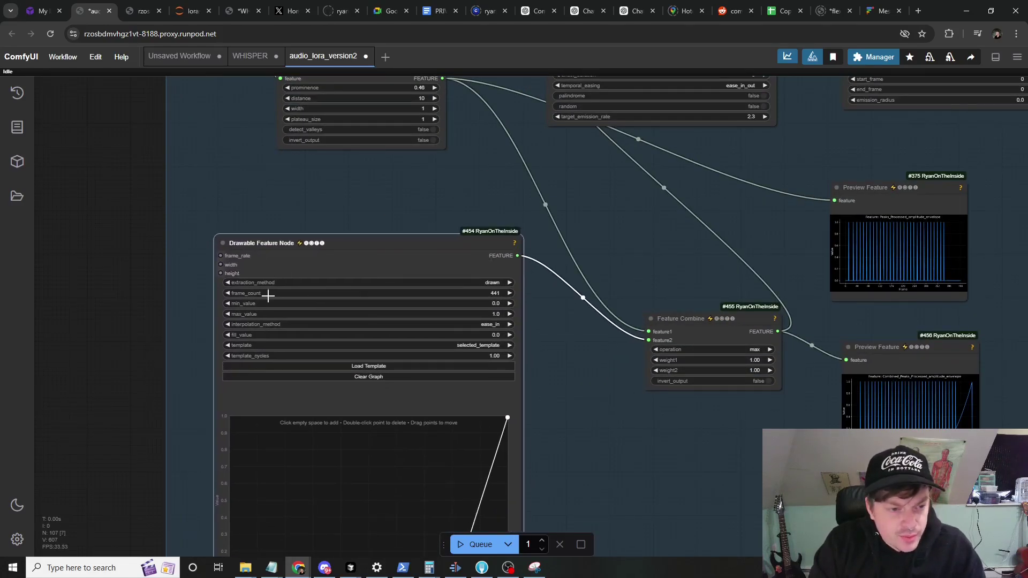
{"action": "scroll", "coordinate": [496, 294], "scroll_direction": "down", "scroll_amount": 4}
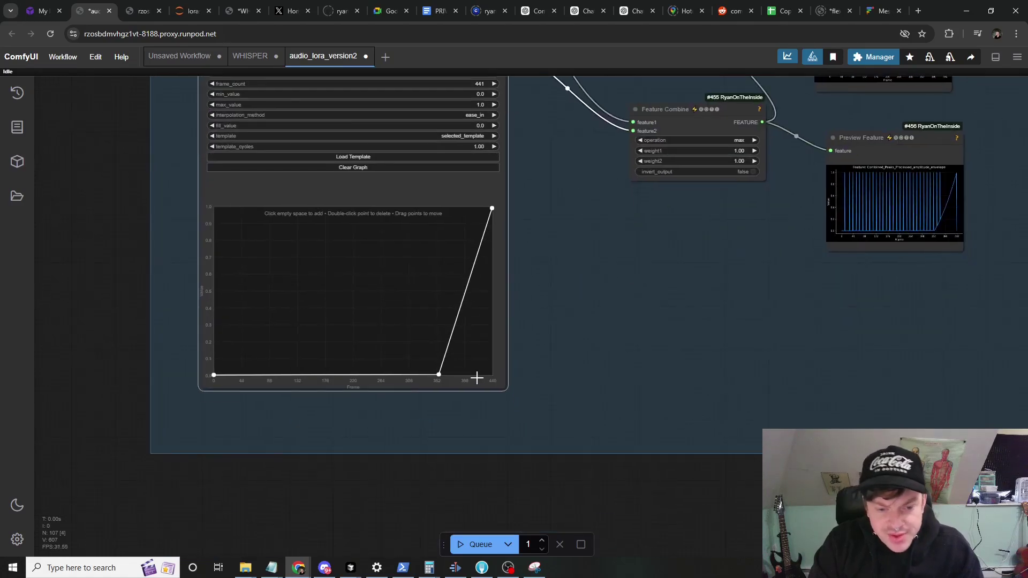
{"action": "scroll", "coordinate": [599, 337], "scroll_direction": "up", "scroll_amount": 2}
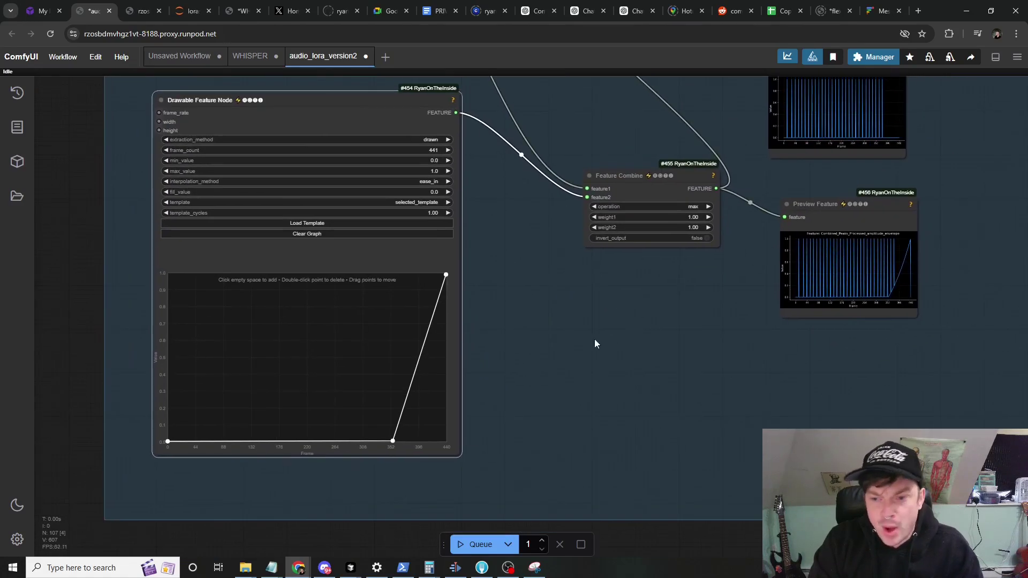
{"action": "scroll", "coordinate": [568, 348], "scroll_direction": "down", "scroll_amount": 3}
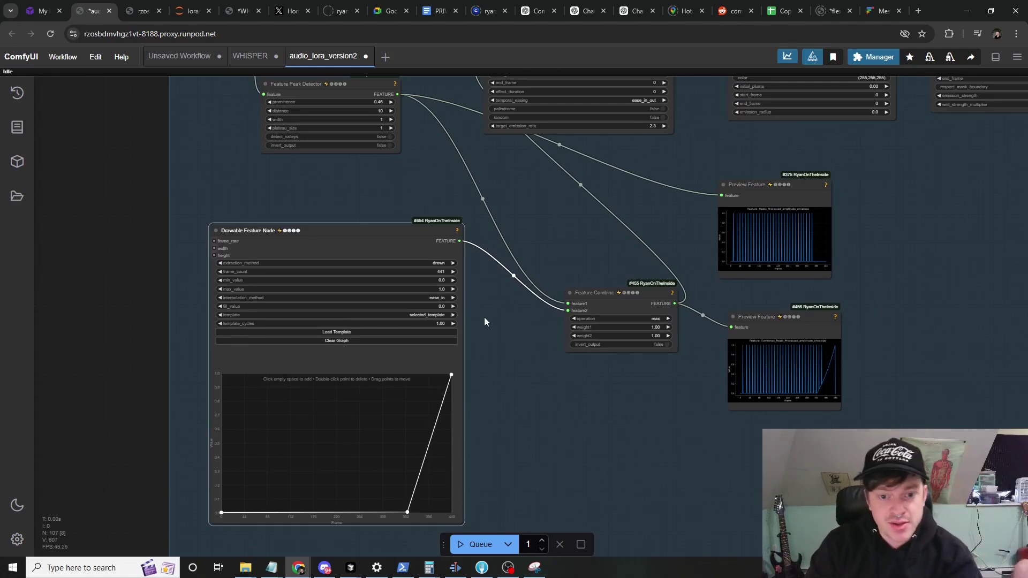
- Reposition the Drawable Feature Node below Feature Peak Detector, clear of the Feature Combine links
{"action": "left_click_drag", "start_coordinate": [391, 249], "coordinate": [366, 239]}
{"action": "scroll", "coordinate": [337, 418], "scroll_direction": "up", "scroll_amount": 1}
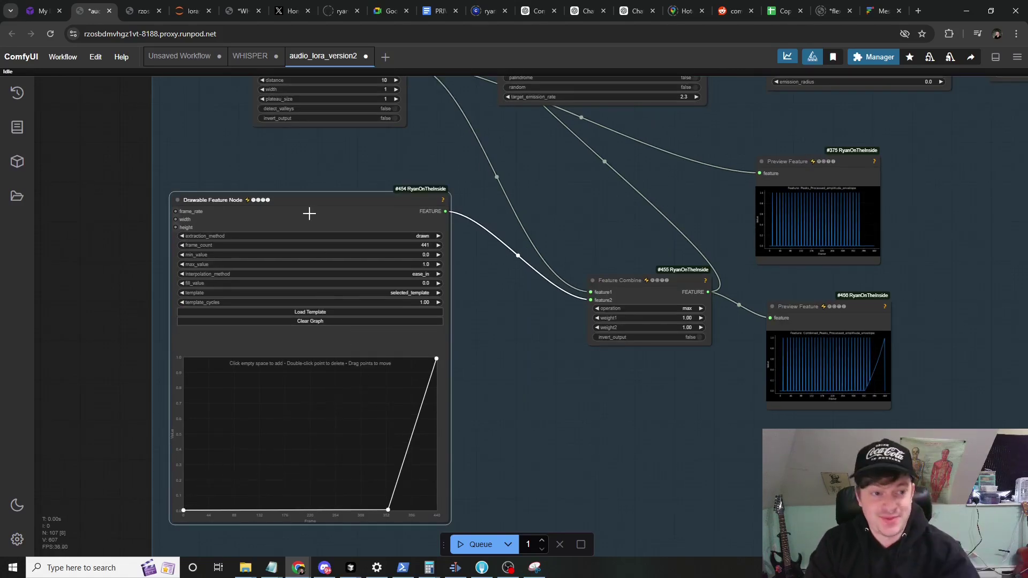
{"action": "left_click_drag", "start_coordinate": [309, 214], "coordinate": [344, 201]}
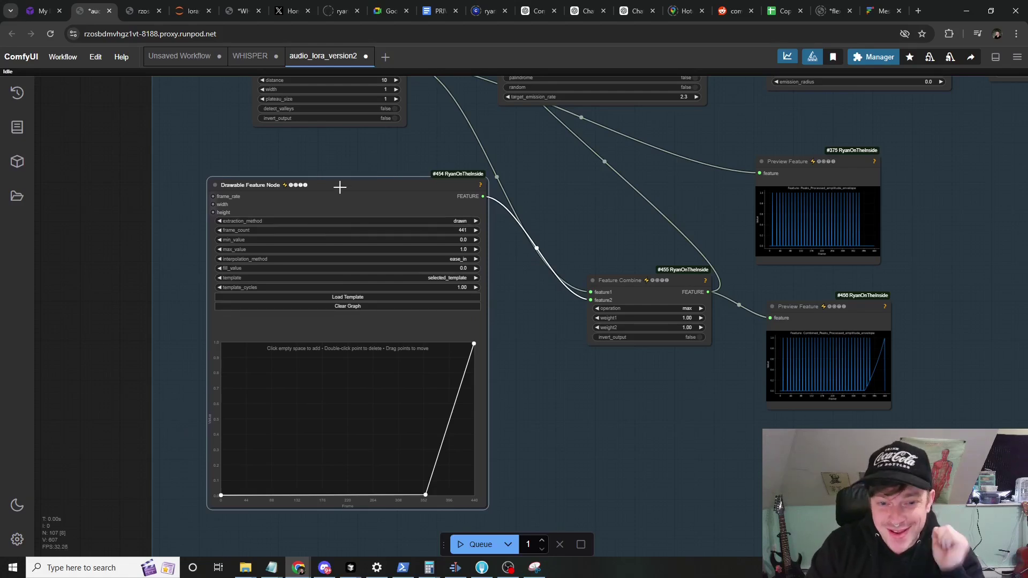
{"action": "left_click_drag", "start_coordinate": [376, 189], "coordinate": [360, 252]}
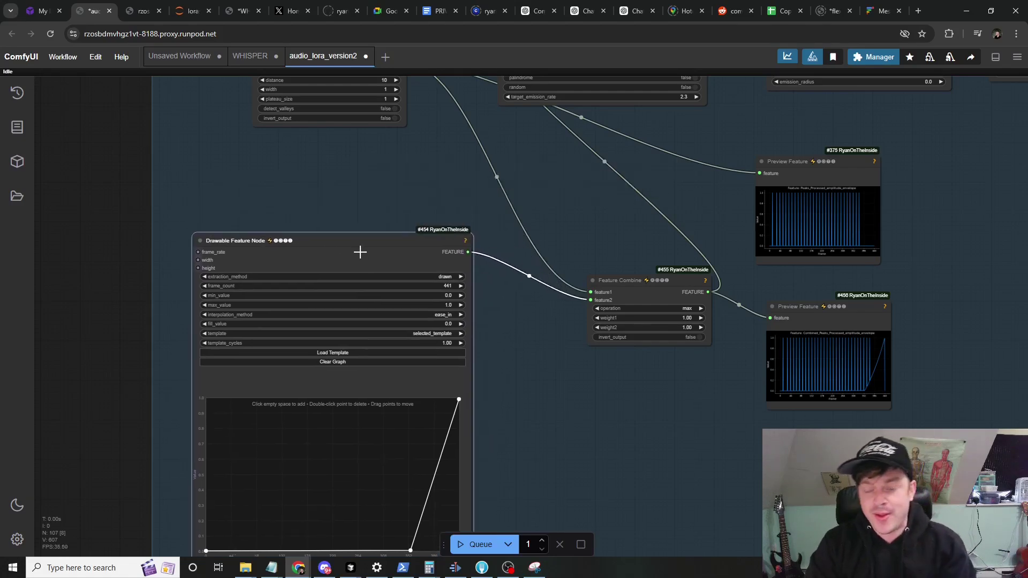
{"action": "left_click_drag", "start_coordinate": [528, 170], "coordinate": [514, 212]}
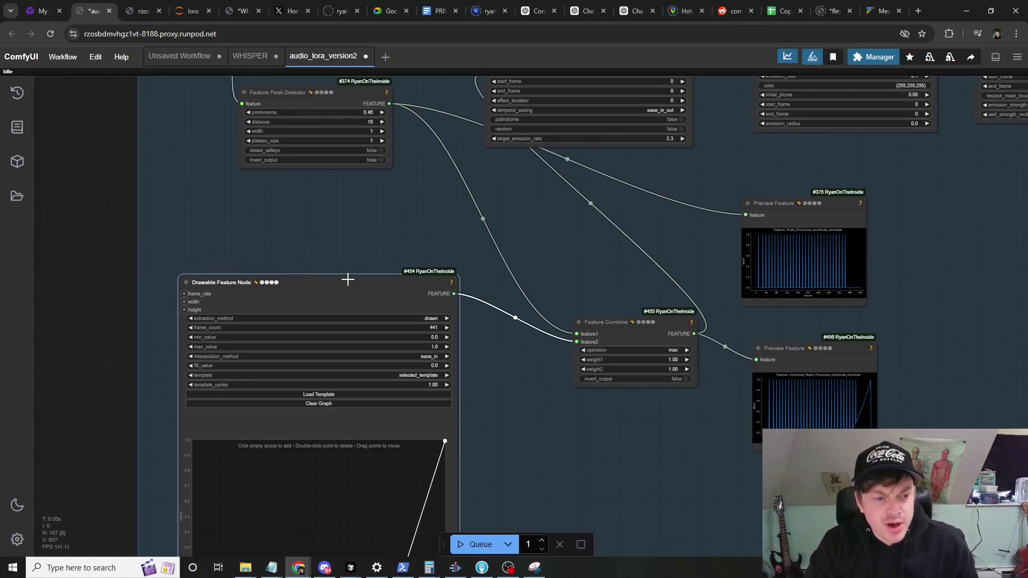
{"action": "left_click_drag", "start_coordinate": [348, 279], "coordinate": [340, 232]}
- Move Feature Combine up between Feature Peak Detector and Drawable Feature Node, and raise Preview Feature #375 slightly
{"action": "left_click_drag", "start_coordinate": [635, 327], "coordinate": [555, 203]}
{"action": "scroll", "coordinate": [557, 217], "scroll_direction": "up", "scroll_amount": 3}
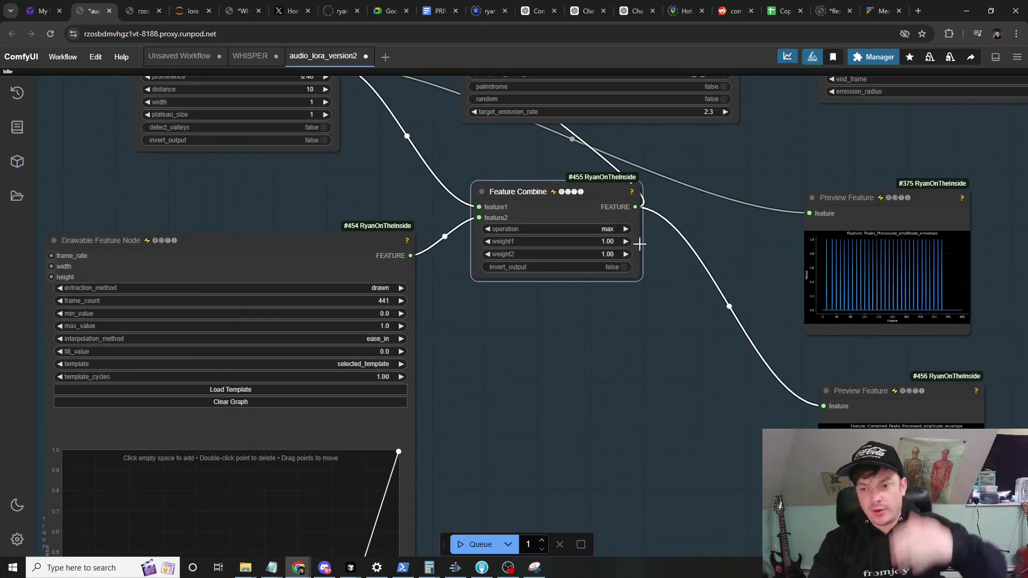
{"action": "left_click_drag", "start_coordinate": [674, 251], "coordinate": [404, 239]}
{"action": "left_click_drag", "start_coordinate": [589, 184], "coordinate": [585, 164]}
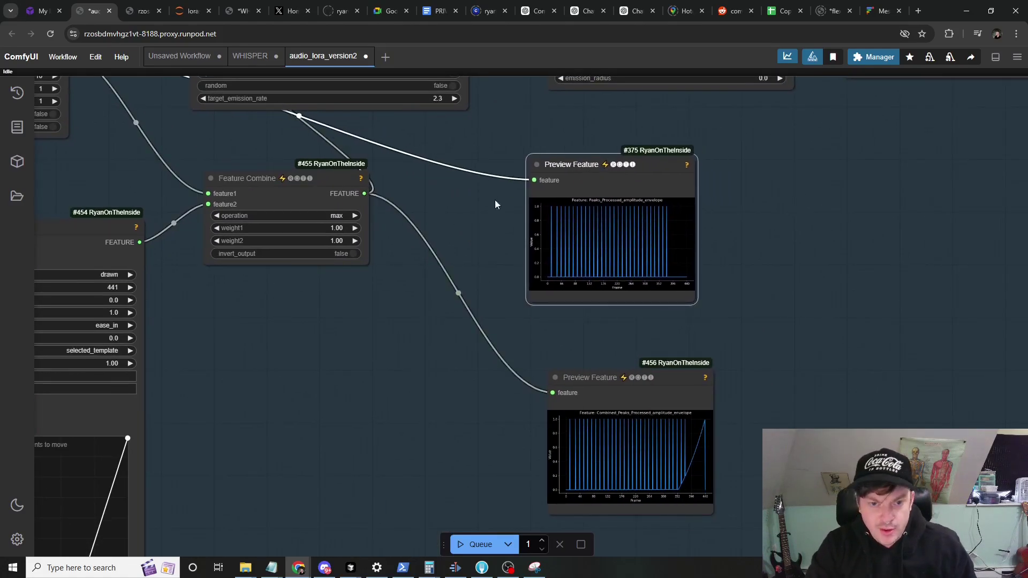
- Move the Feature Peak Detector node slightly closer to Emitter Emission Rate Modulation
{"action": "left_click_drag", "start_coordinate": [462, 189], "coordinate": [640, 277]}
{"action": "scroll", "coordinate": [624, 307], "scroll_direction": "down", "scroll_amount": 4}
{"action": "scroll", "coordinate": [273, 194], "scroll_direction": "up", "scroll_amount": 3}
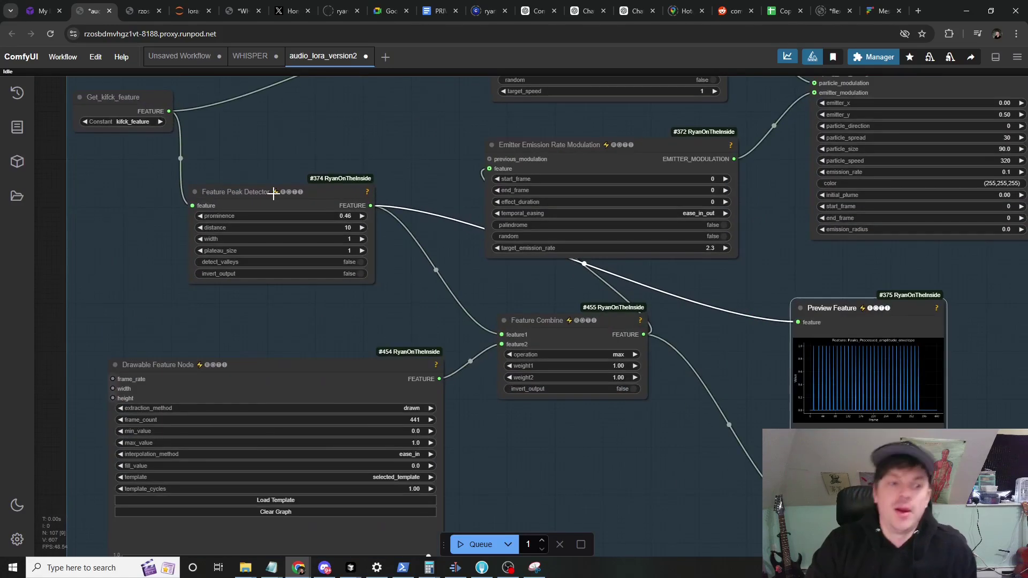
{"action": "left_click_drag", "start_coordinate": [273, 194], "coordinate": [291, 189]}
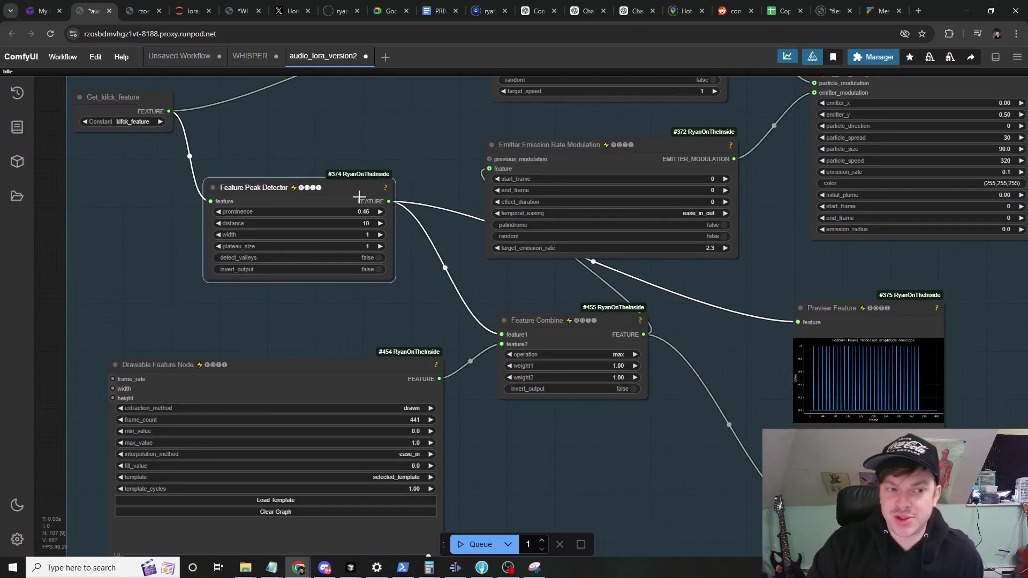
- Examine the peaks envelope graph in Preview Feature #375, and shift that node slightly farther from Feature Combine
{"action": "left_click_drag", "start_coordinate": [754, 341], "coordinate": [558, 306]}
{"action": "scroll", "coordinate": [651, 308], "scroll_direction": "up", "scroll_amount": 10}
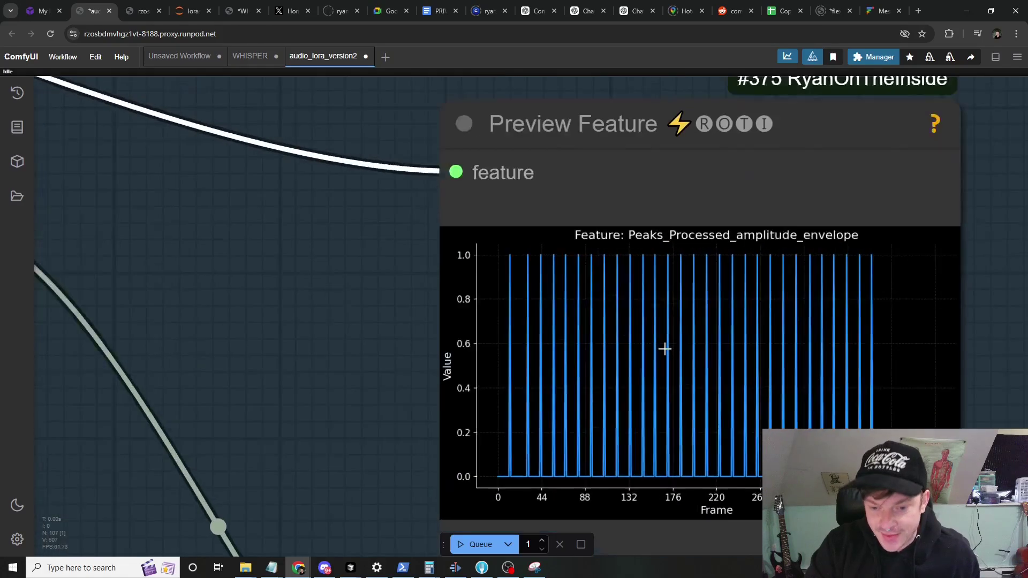
{"action": "scroll", "coordinate": [670, 356], "scroll_direction": "down", "scroll_amount": 10}
{"action": "left_click_drag", "start_coordinate": [514, 372], "coordinate": [447, 62]}
{"action": "left_click_drag", "start_coordinate": [469, 171], "coordinate": [478, 258]}
{"action": "left_click", "coordinate": [601, 163]}
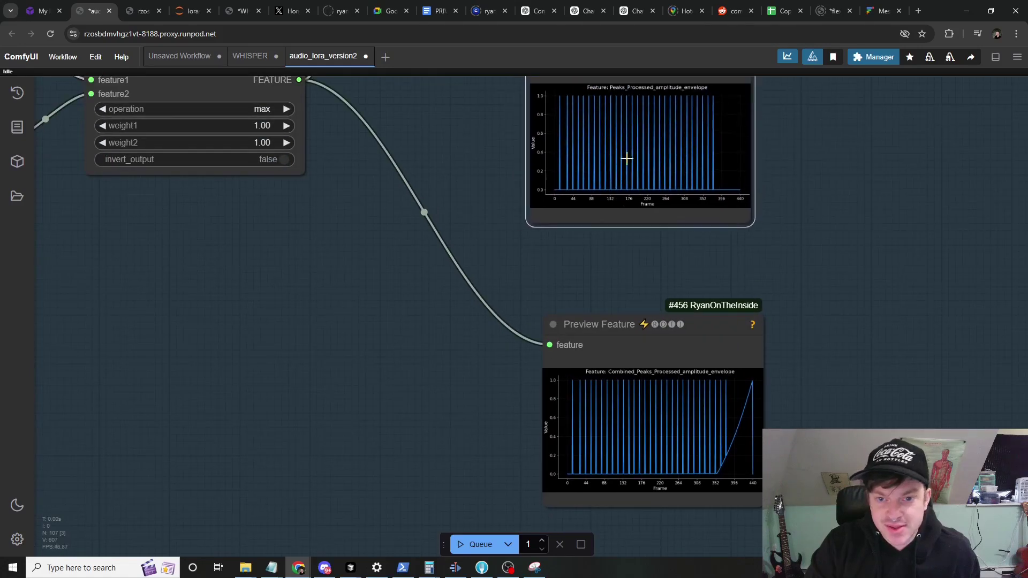
{"action": "left_click_drag", "start_coordinate": [610, 174], "coordinate": [647, 186]}
- Compare the combined peaks graph in Preview Feature #456, especially its final frames, with the curve in the Drawable Feature Node
{"action": "left_click_drag", "start_coordinate": [650, 284], "coordinate": [622, 230]}
{"action": "left_click", "coordinate": [634, 278]}
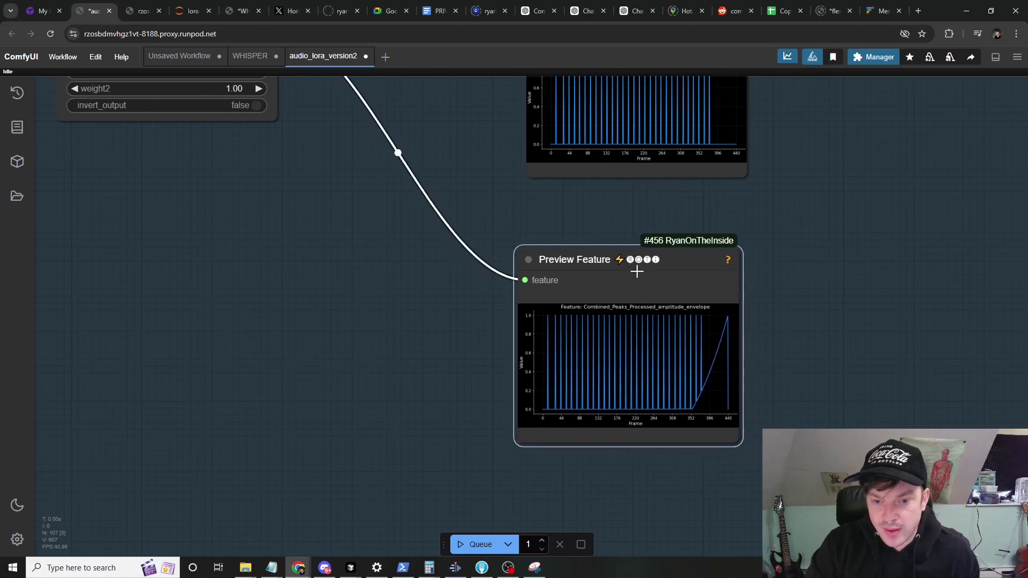
{"action": "mouse_move", "coordinate": [368, 273]}
{"action": "left_mouse_down"}
{"action": "mouse_move", "coordinate": [743, 154]}
{"action": "mouse_move", "coordinate": [117, 197]}
{"action": "left_mouse_up"}
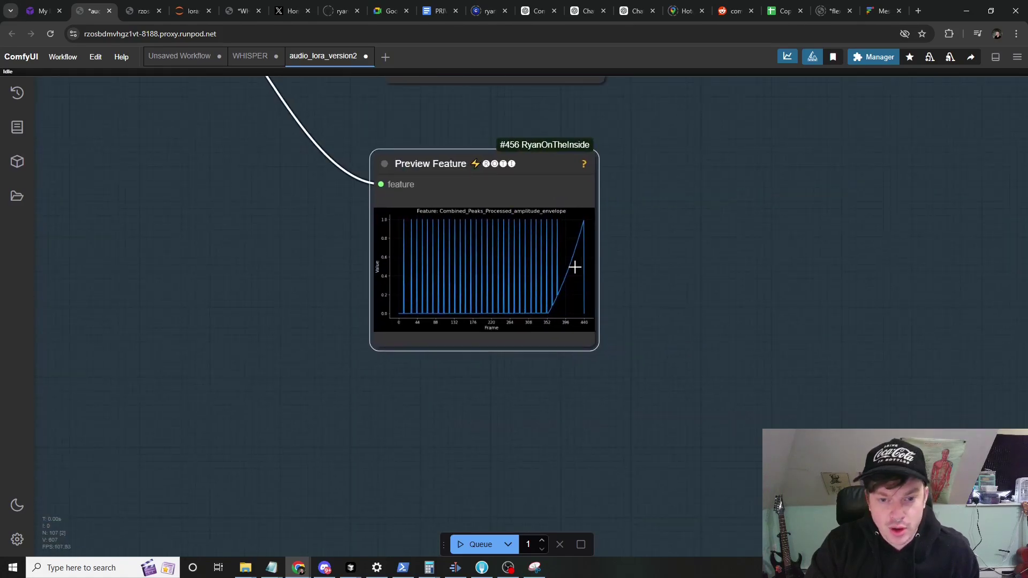
{"action": "scroll", "coordinate": [574, 266], "scroll_direction": "up", "scroll_amount": 4}
{"action": "scroll", "coordinate": [447, 333], "scroll_direction": "down", "scroll_amount": 6}
{"action": "left_click_drag", "start_coordinate": [401, 334], "coordinate": [928, 308]}
{"action": "left_click", "coordinate": [633, 303]}
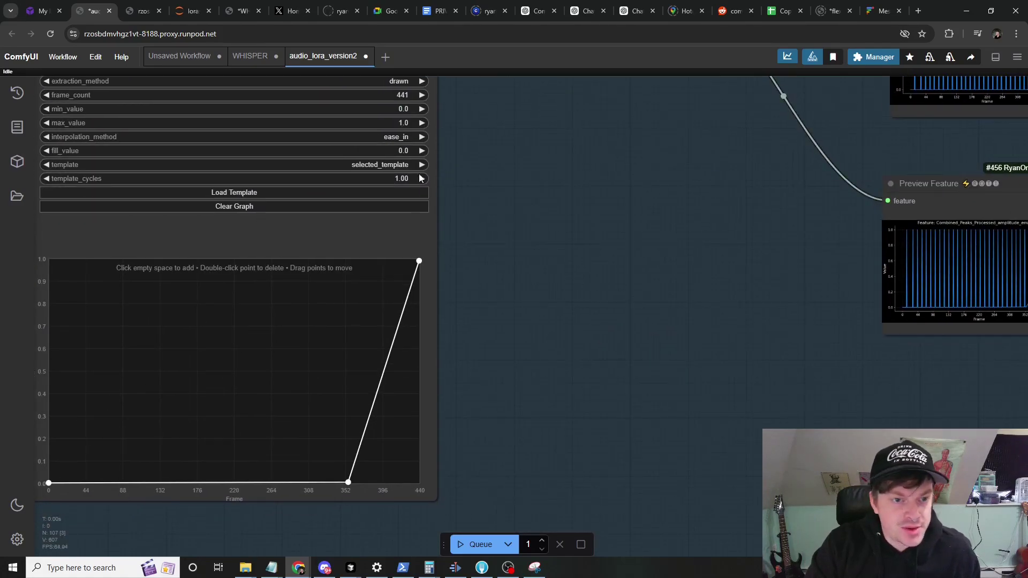
{"action": "left_click_drag", "start_coordinate": [696, 195], "coordinate": [275, 286]}
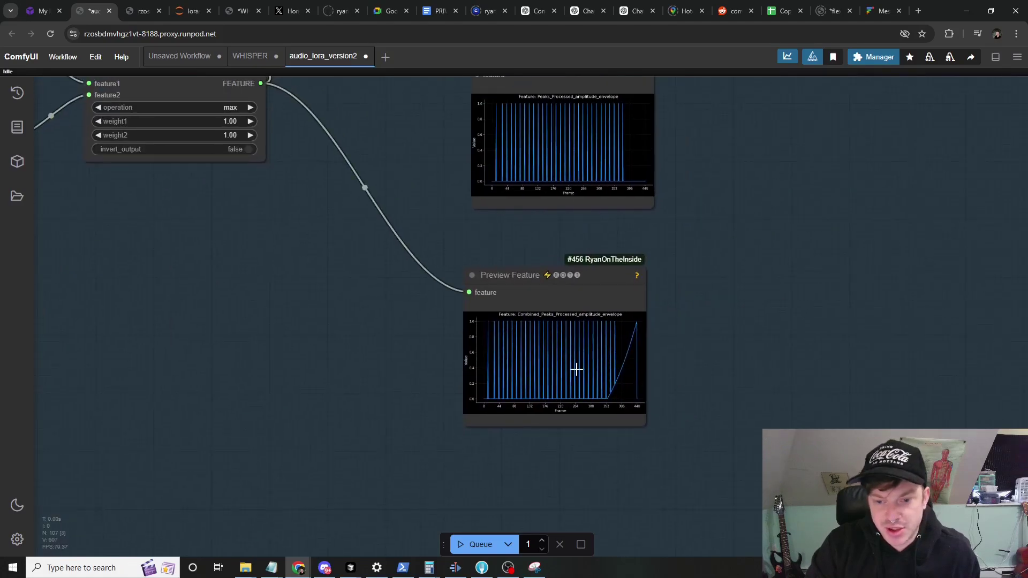
{"action": "scroll", "coordinate": [577, 369], "scroll_direction": "up", "scroll_amount": 4}
{"action": "scroll", "coordinate": [592, 412], "scroll_direction": "up", "scroll_amount": 4}
{"action": "scroll", "coordinate": [637, 400], "scroll_direction": "up", "scroll_amount": 5}
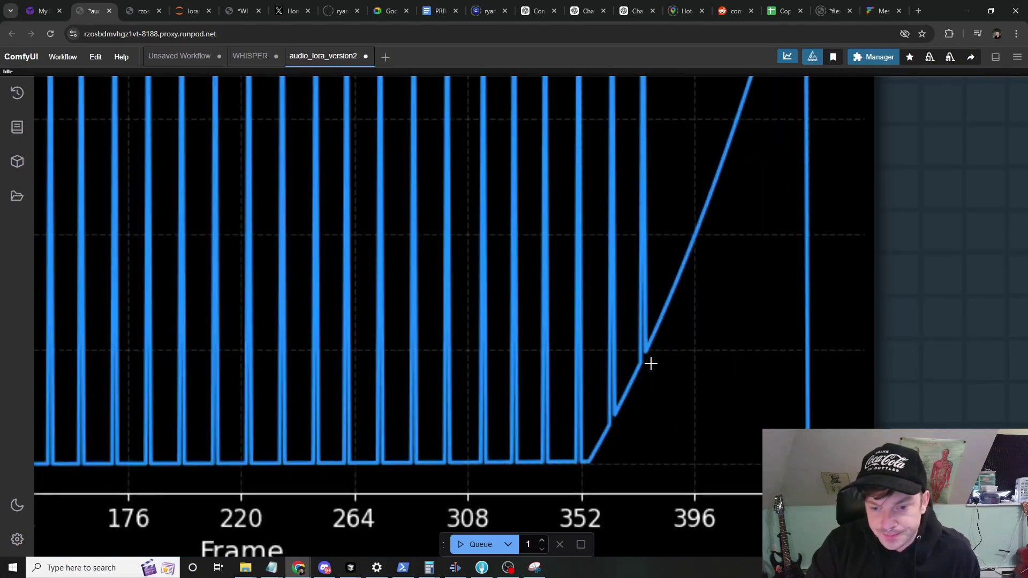
{"action": "scroll", "coordinate": [649, 362], "scroll_direction": "down", "scroll_amount": 3}
{"action": "scroll", "coordinate": [656, 349], "scroll_direction": "down", "scroll_amount": 18}
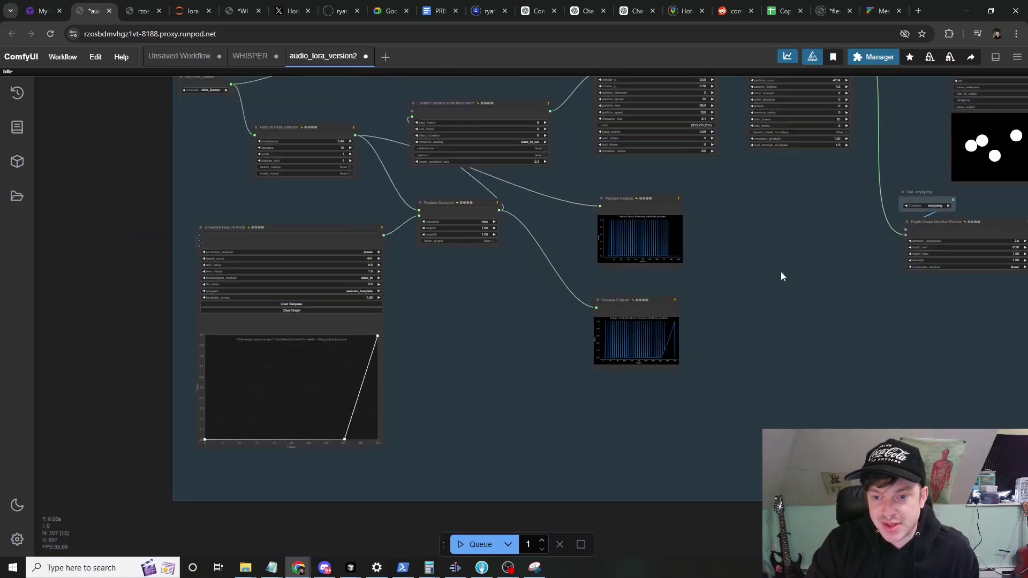
- Nudge Particle Emission Mask slightly lower, and move Get_emptyimg out from above Depth Shape Modifier Precise toward the Preview Feature nodes
{"action": "left_click_drag", "start_coordinate": [814, 272], "coordinate": [587, 324]}
{"action": "left_click_drag", "start_coordinate": [676, 352], "coordinate": [555, 370]}
{"action": "scroll", "coordinate": [555, 370], "scroll_direction": "up", "scroll_amount": 2}
{"action": "scroll", "coordinate": [555, 370], "scroll_direction": "right", "scroll_amount": 1}
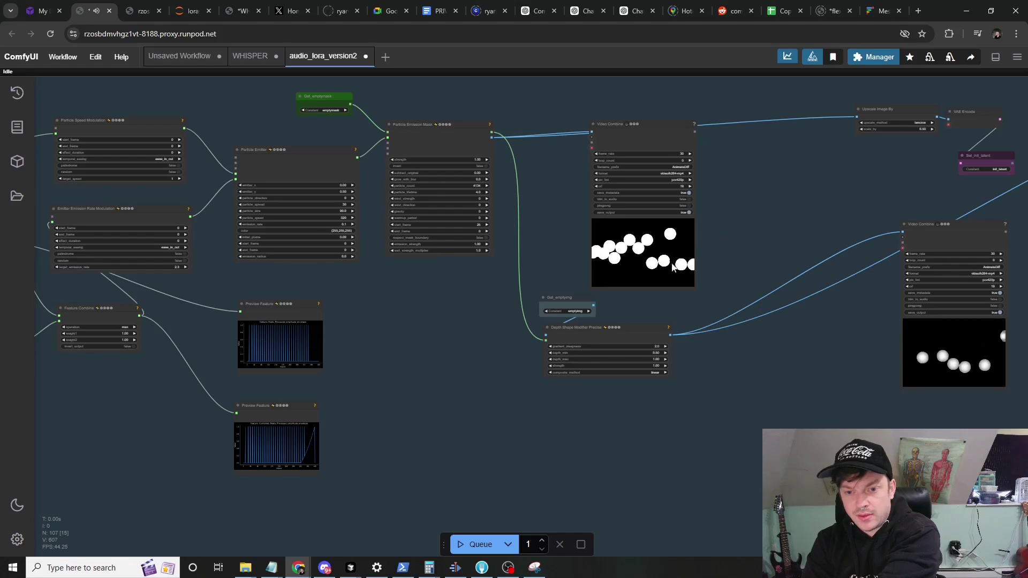
{"action": "left_click_drag", "start_coordinate": [741, 344], "coordinate": [723, 292]}
{"action": "left_click_drag", "start_coordinate": [457, 252], "coordinate": [381, 328]}
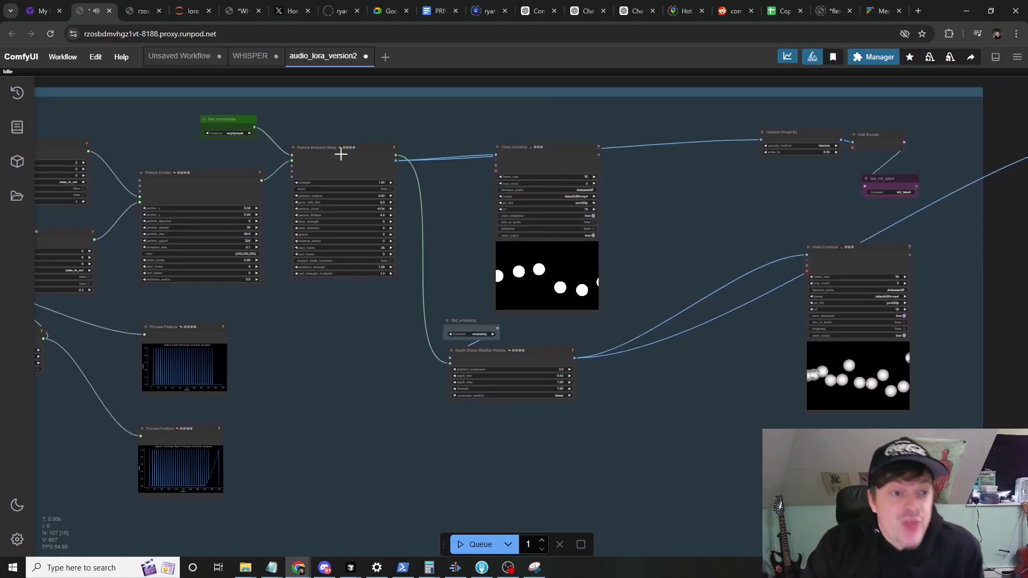
{"action": "left_click", "coordinate": [340, 154]}
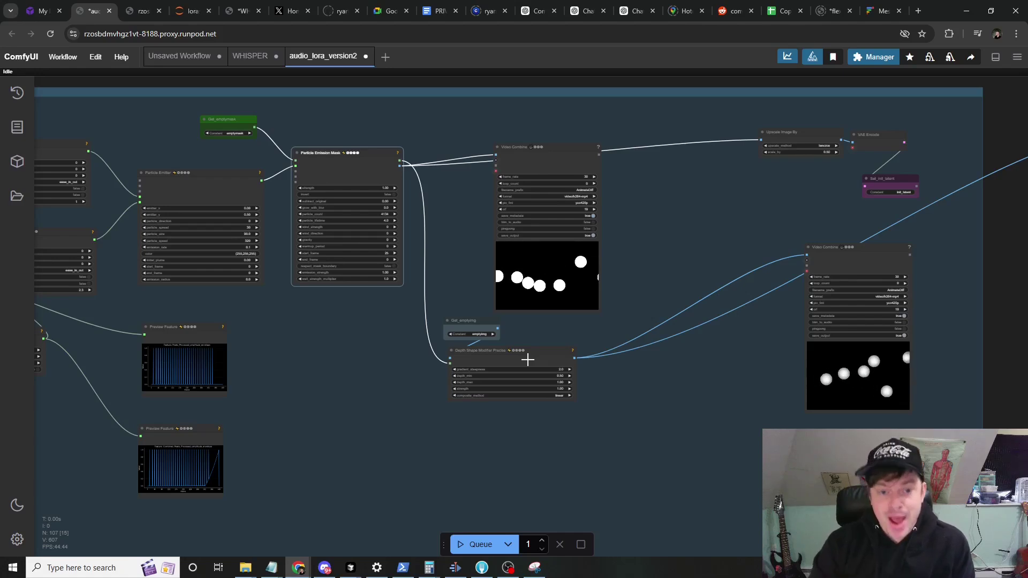
{"action": "left_click_drag", "start_coordinate": [477, 327], "coordinate": [384, 332]}
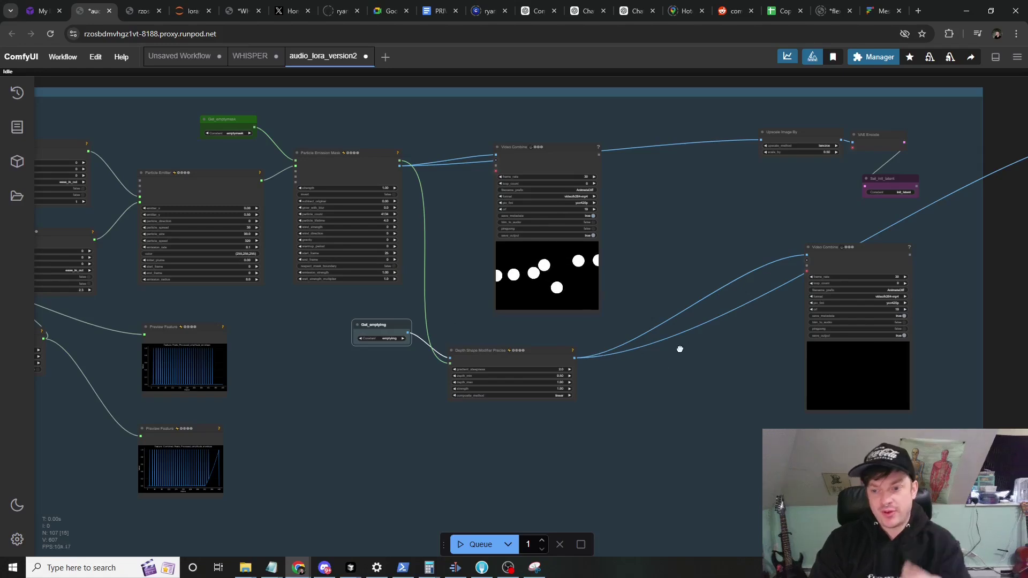
- Move the grey-particle Video Combine node #381 closer to Depth Shape Modifier Precise
{"action": "left_click_drag", "start_coordinate": [692, 349], "coordinate": [658, 359]}
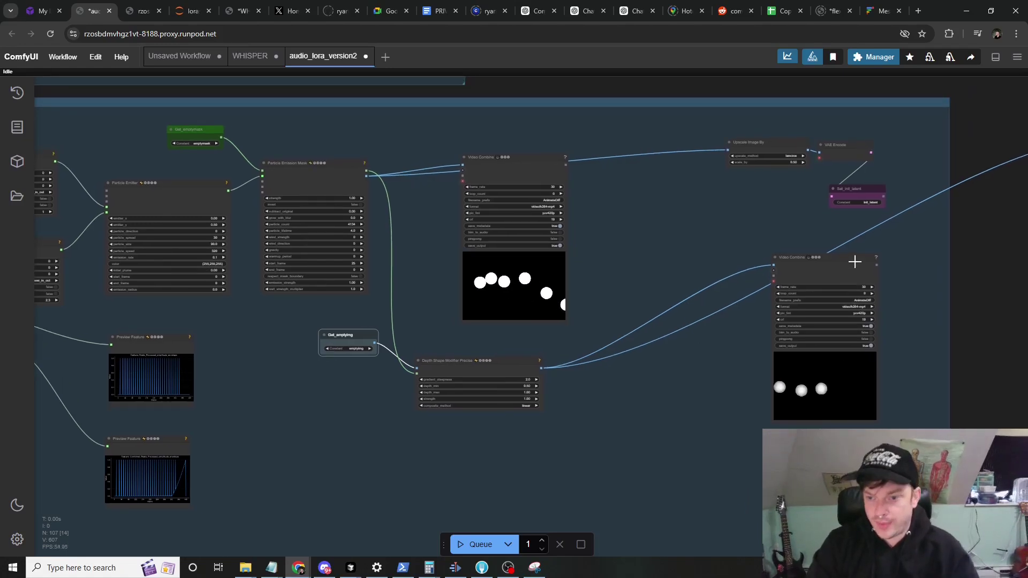
{"action": "left_click_drag", "start_coordinate": [848, 264], "coordinate": [769, 315]}
{"action": "scroll", "coordinate": [889, 284], "scroll_direction": "down", "scroll_amount": 3}
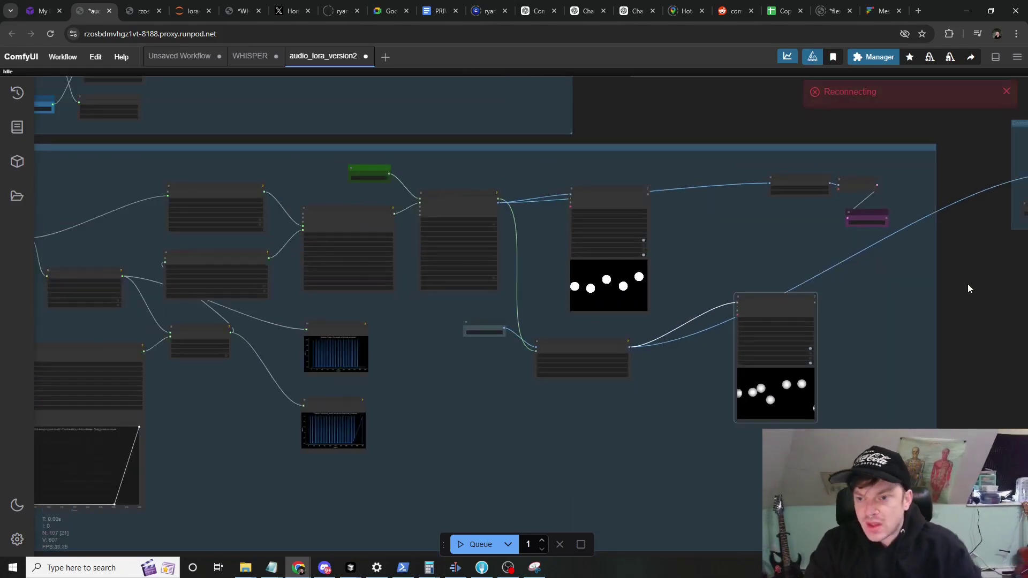
- Shift Get_time_feat, Feature To Latent Keyframe and Apply Advanced ControlNet slightly toward the Particles group within the ControlNet group
{"action": "left_click_drag", "start_coordinate": [857, 297], "coordinate": [478, 331]}
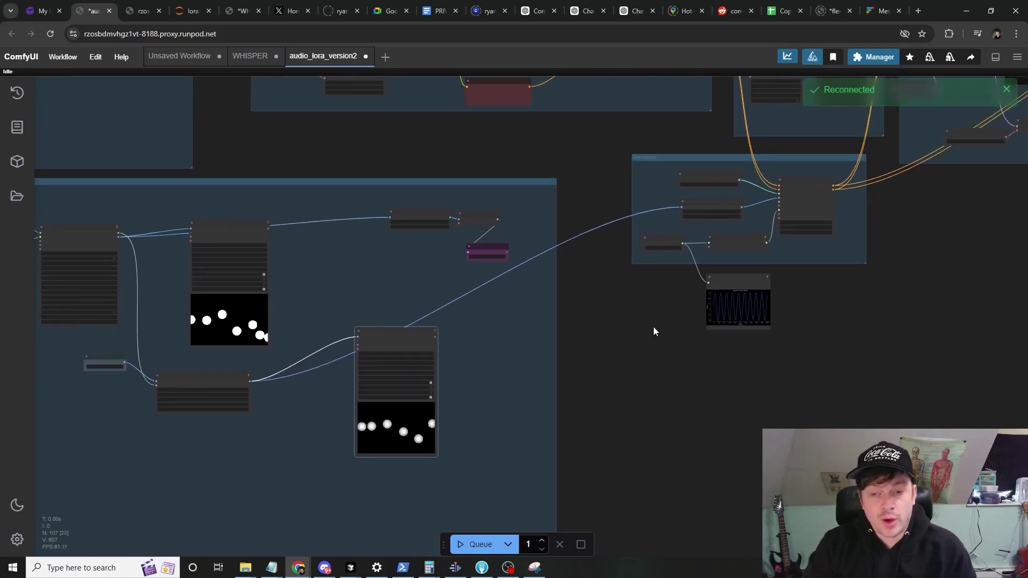
{"action": "scroll", "coordinate": [653, 327], "scroll_direction": "right", "scroll_amount": 7}
{"action": "scroll", "coordinate": [653, 327], "scroll_direction": "up", "scroll_amount": 2}
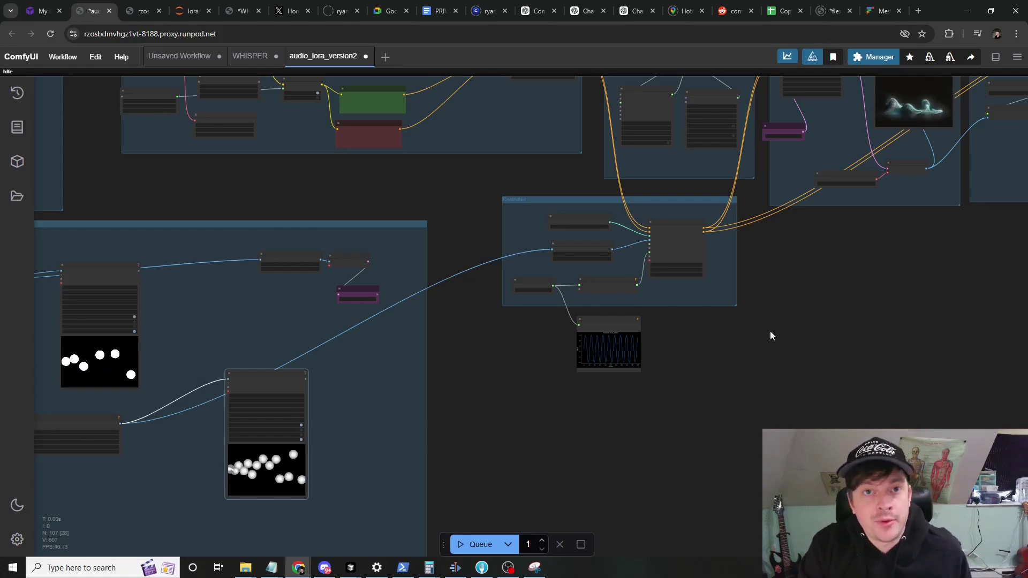
{"action": "left_click_drag", "start_coordinate": [743, 301], "coordinate": [835, 288]}
{"action": "scroll", "coordinate": [730, 304], "scroll_direction": "up", "scroll_amount": 5}
{"action": "scroll", "coordinate": [437, 362], "scroll_direction": "up", "scroll_amount": 3}
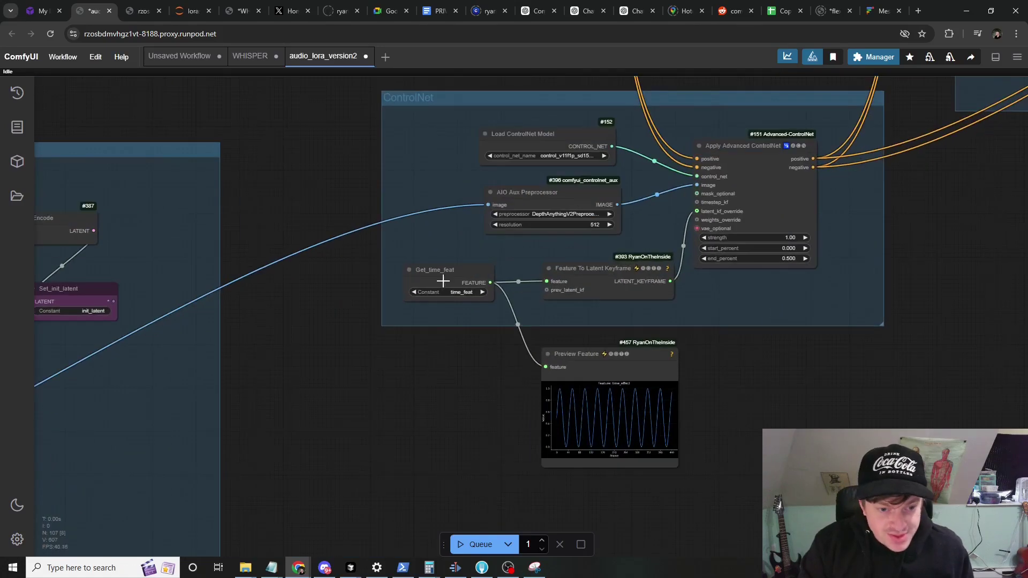
{"action": "left_click_drag", "start_coordinate": [437, 273], "coordinate": [450, 280]}
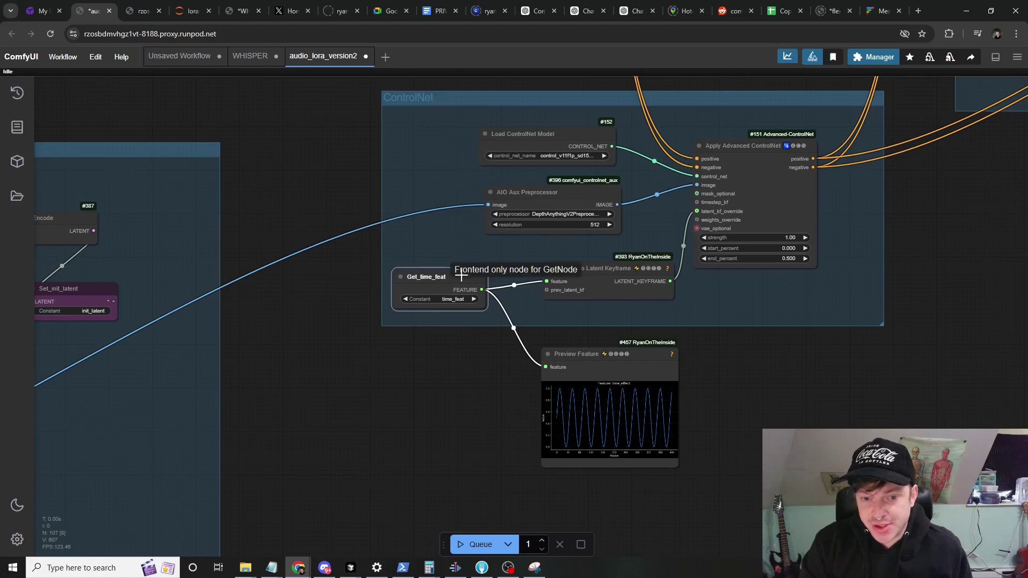
{"action": "left_click_drag", "start_coordinate": [615, 274], "coordinate": [592, 273]}
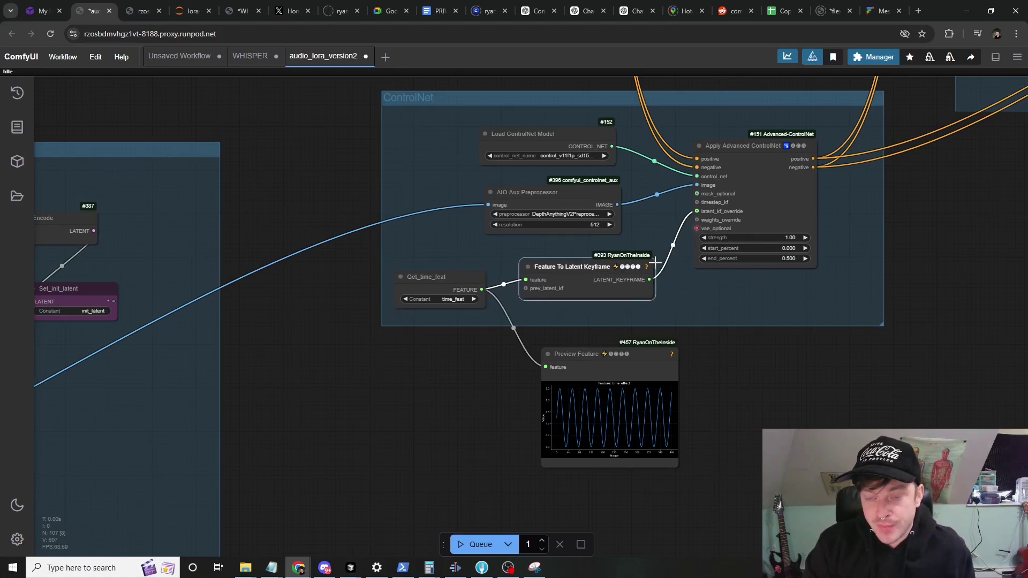
{"action": "left_click_drag", "start_coordinate": [753, 156], "coordinate": [745, 154]}
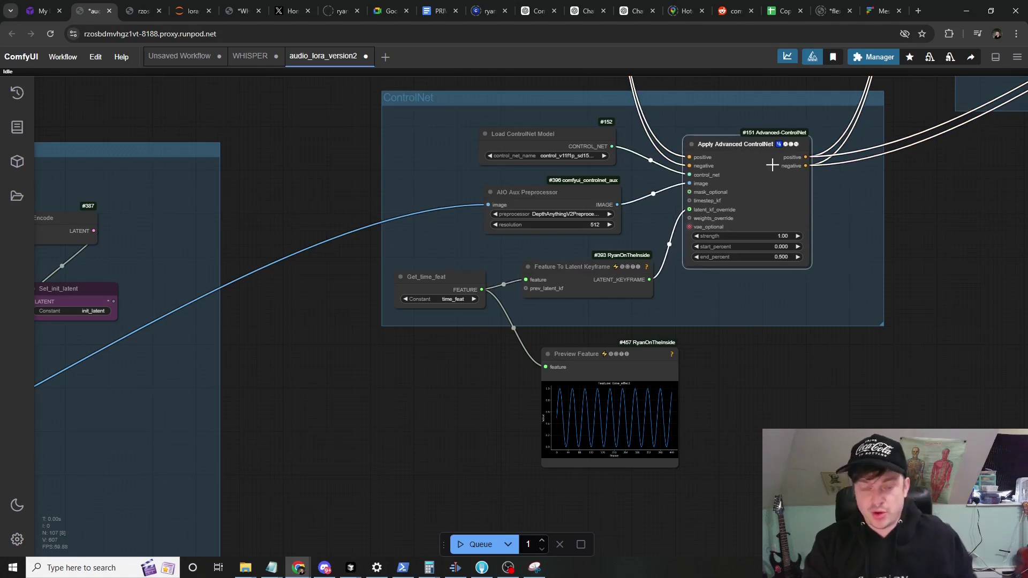
- Nudge the time feature's Preview Feature #457 slightly closer to the ControlNet group
{"action": "left_click_drag", "start_coordinate": [726, 378], "coordinate": [674, 349]}
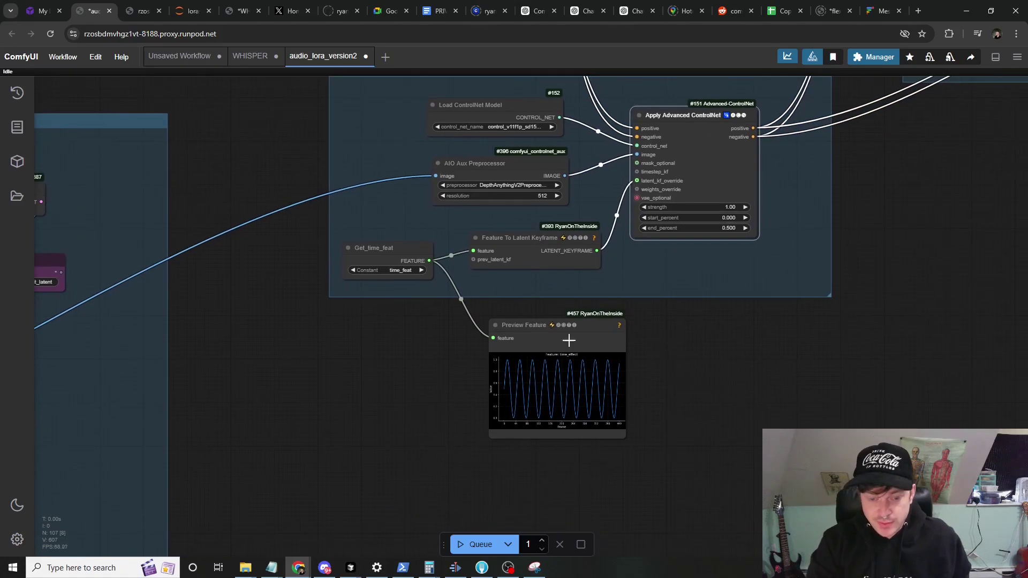
{"action": "scroll", "coordinate": [500, 367], "scroll_direction": "up", "scroll_amount": 2}
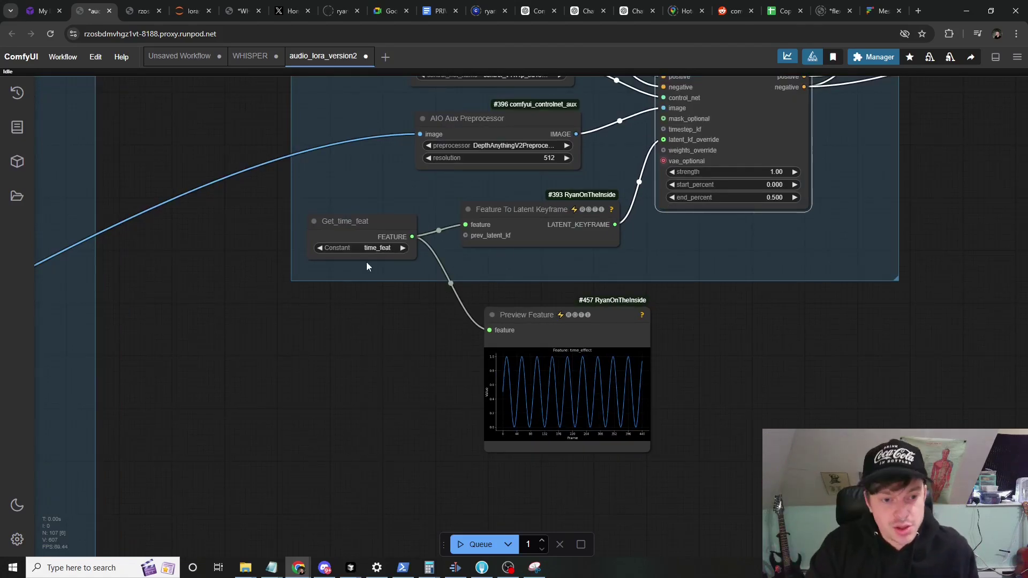
{"action": "left_click_drag", "start_coordinate": [577, 327], "coordinate": [592, 319]}
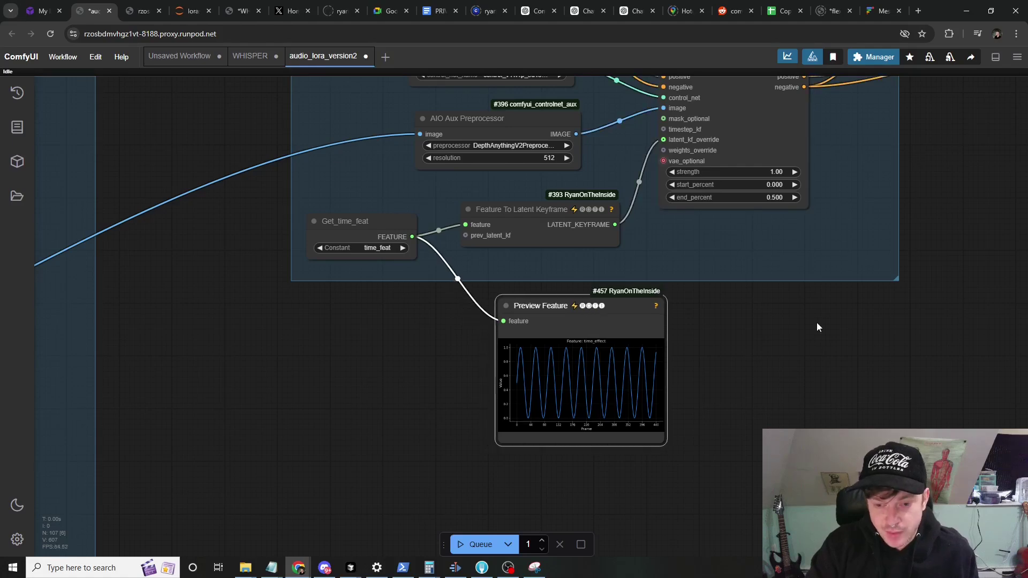
{"action": "scroll", "coordinate": [817, 322], "scroll_direction": "down", "scroll_amount": 3}
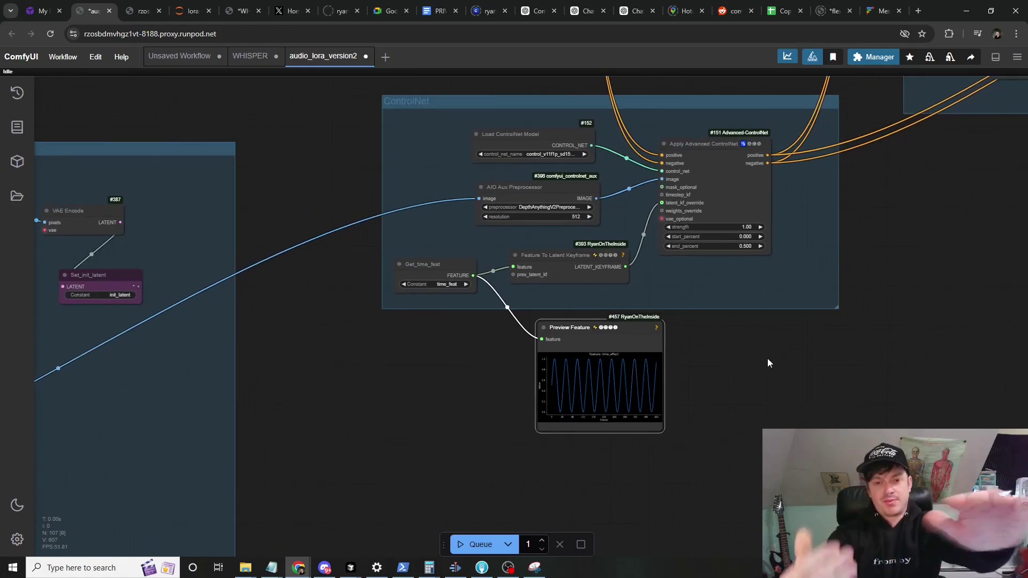
- Move Video Combine #381 nearer the Particles group's edge facing ControlNet, and compare its preview with the time feature graph
{"action": "left_click_drag", "start_coordinate": [419, 422], "coordinate": [806, 201]}
{"action": "left_click", "coordinate": [330, 239]}
{"action": "left_click_drag", "start_coordinate": [330, 238], "coordinate": [411, 238]}
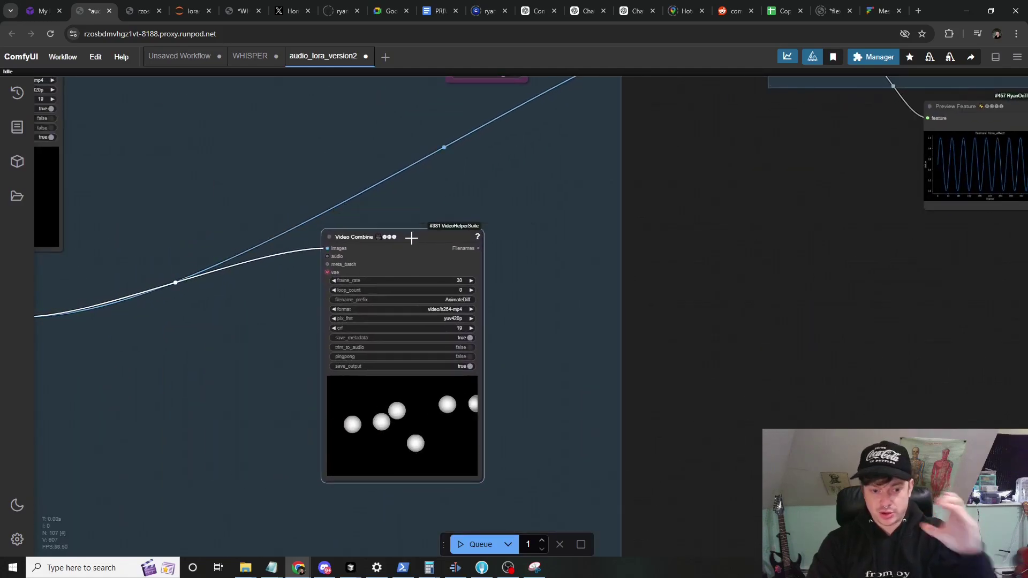
{"action": "left_click_drag", "start_coordinate": [753, 212], "coordinate": [531, 313]}
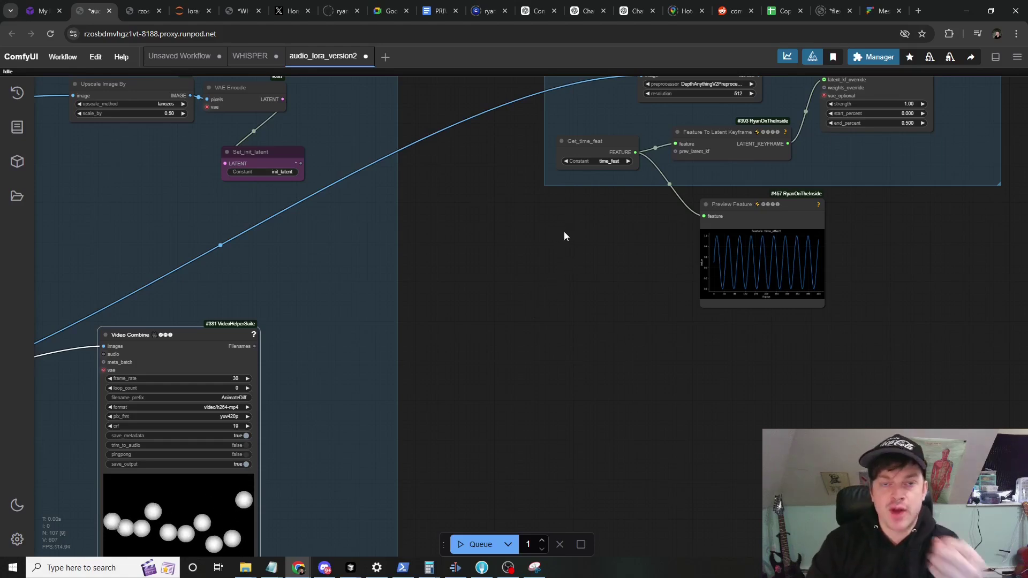
{"action": "left_click_drag", "start_coordinate": [601, 235], "coordinate": [495, 278]}
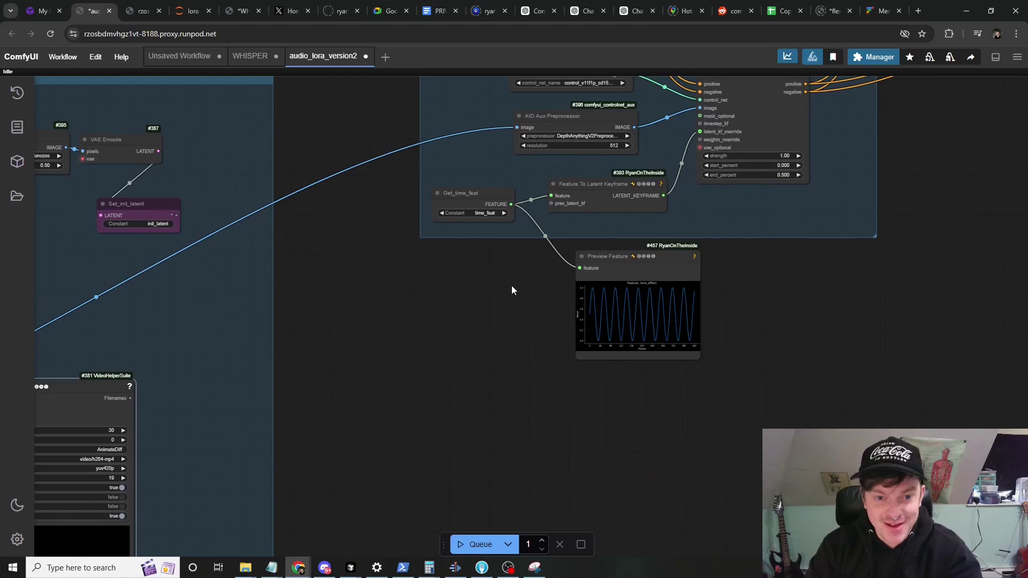
- Shift the Get_time_feat, Feature Mixer and Feature To Mask nodes slightly in the chain above the Lora Hooks group
{"action": "scroll", "coordinate": [472, 275], "scroll_direction": "down", "scroll_amount": 8}
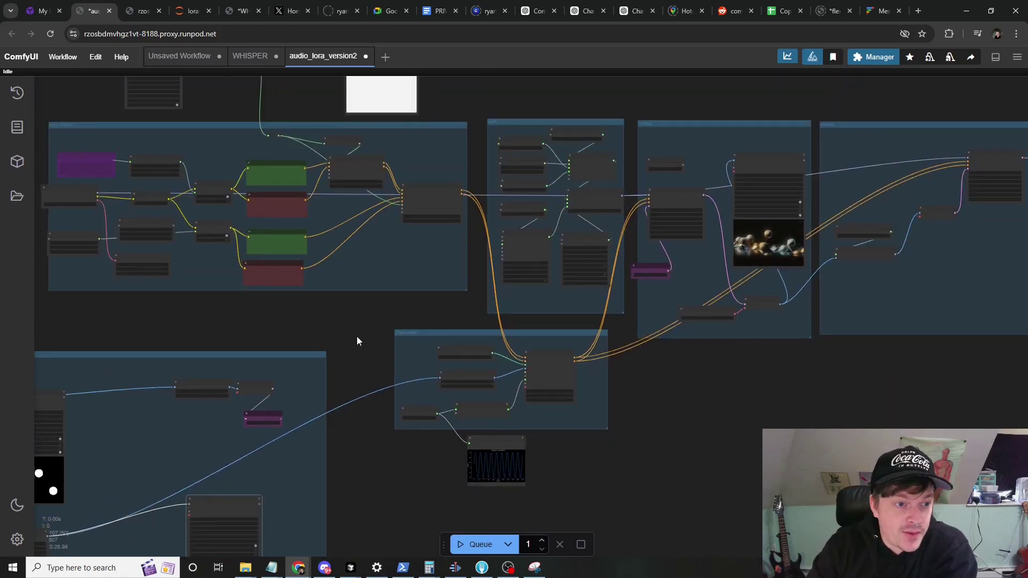
{"action": "left_click_drag", "start_coordinate": [356, 336], "coordinate": [506, 391]}
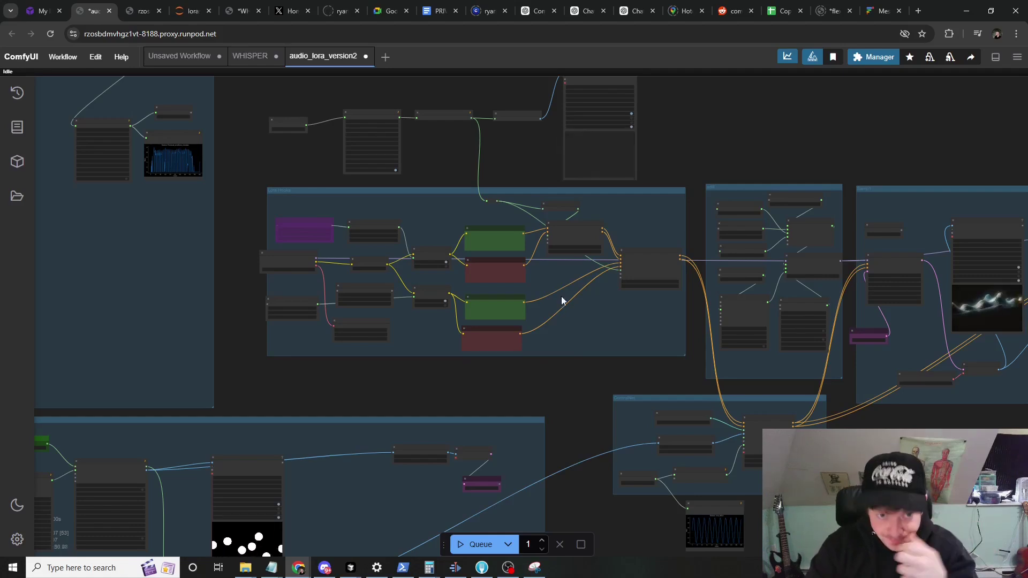
{"action": "scroll", "coordinate": [441, 188], "scroll_direction": "up", "scroll_amount": 4}
{"action": "left_click_drag", "start_coordinate": [424, 141], "coordinate": [433, 197]}
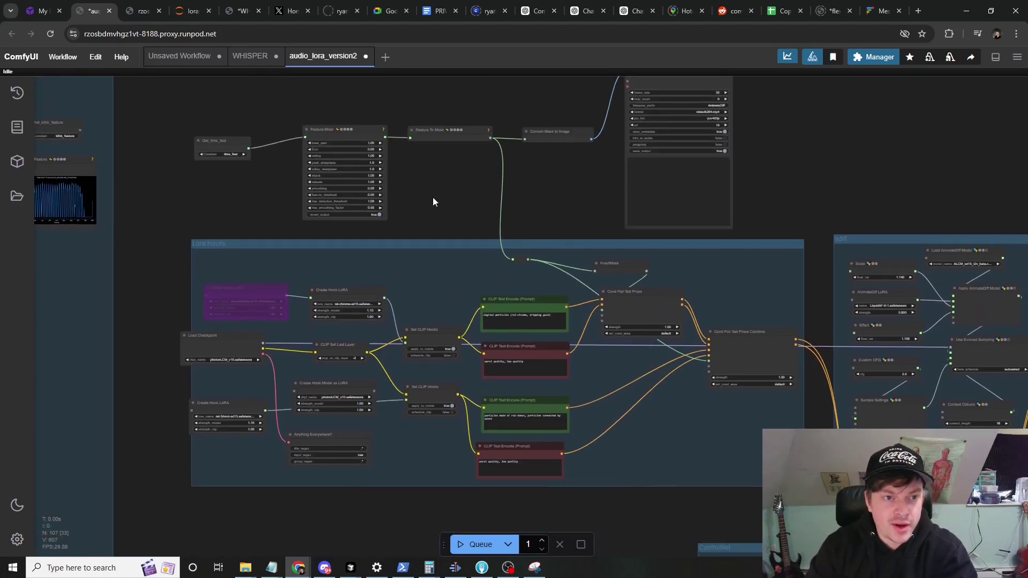
{"action": "left_click_drag", "start_coordinate": [223, 124], "coordinate": [314, 186]}
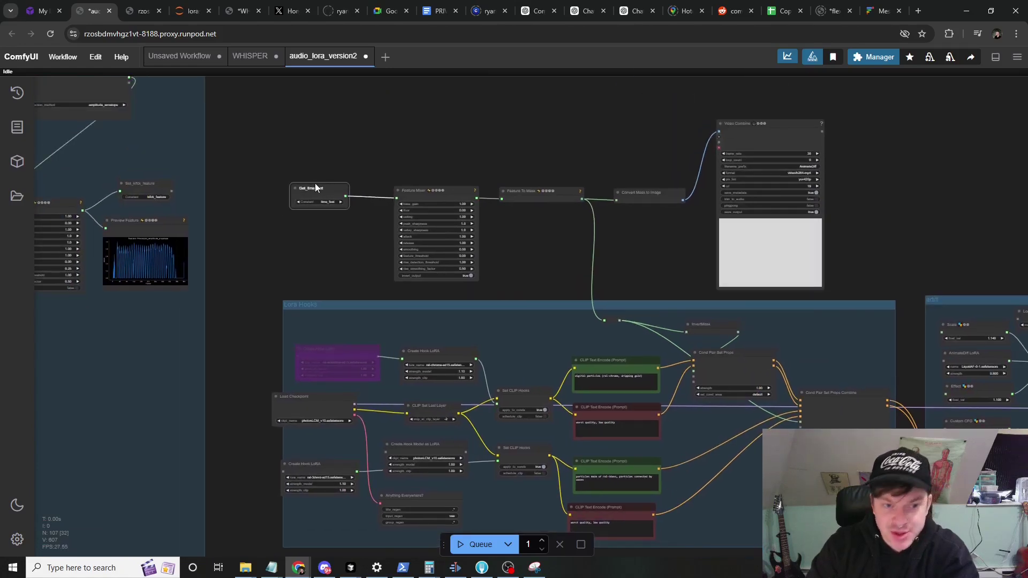
{"action": "left_click_drag", "start_coordinate": [423, 190], "coordinate": [413, 188]}
{"action": "left_click_drag", "start_coordinate": [550, 198], "coordinate": [545, 197]}
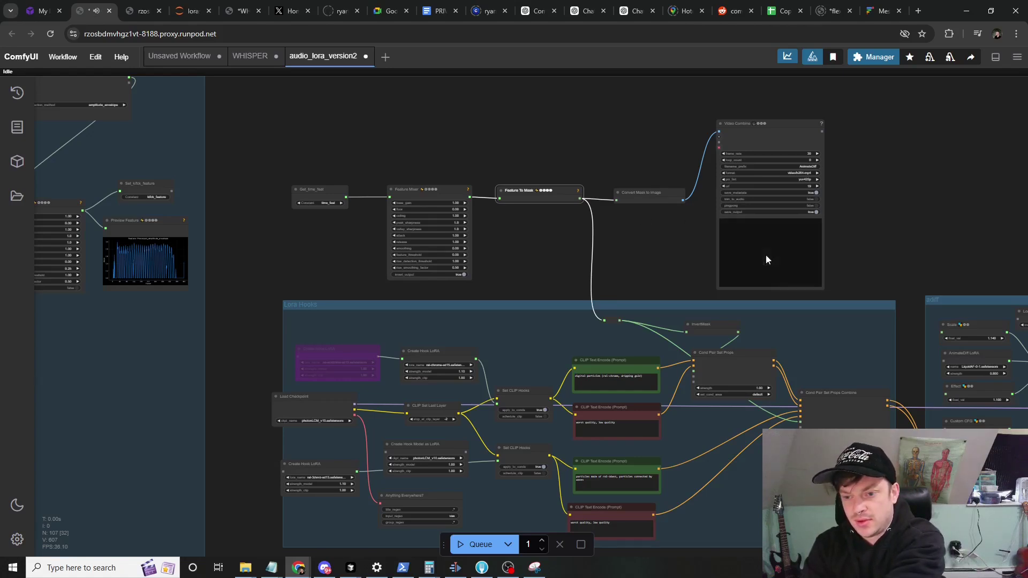
- Nudge the Create Hook LoRA node #20, which loads the ral-chrome LoRA, slightly closer to Set CLIP Hooks
{"action": "left_click_drag", "start_coordinate": [640, 247], "coordinate": [596, 202]}
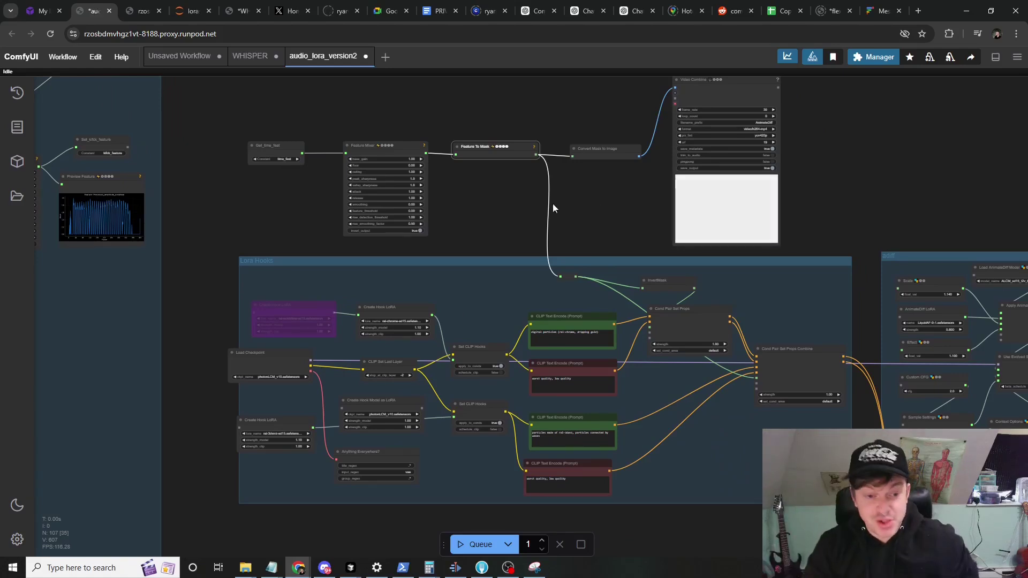
{"action": "scroll", "coordinate": [553, 203], "scroll_direction": "down", "scroll_amount": 3}
{"action": "scroll", "coordinate": [477, 189], "scroll_direction": "up", "scroll_amount": 3}
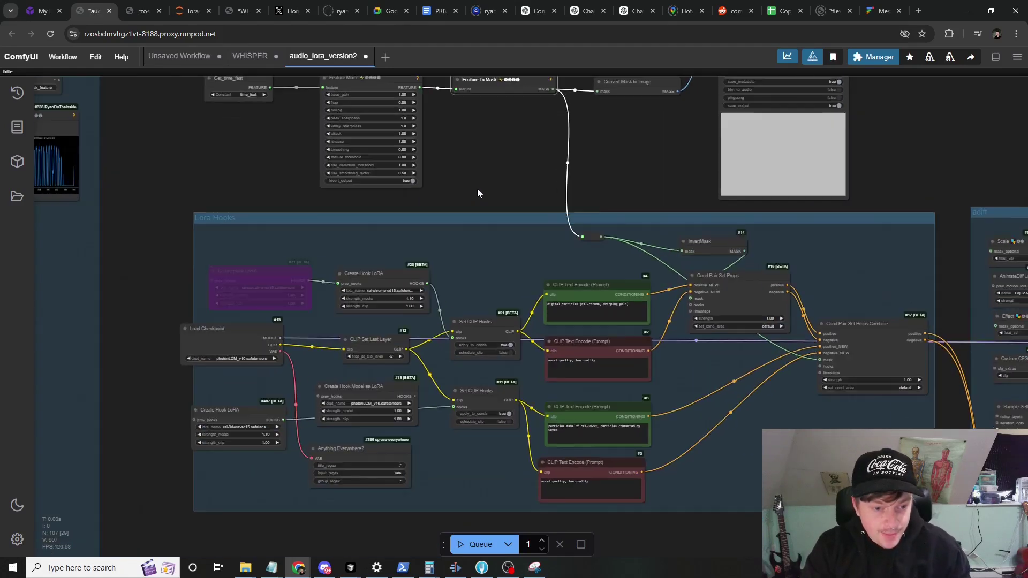
{"action": "left_click", "coordinate": [380, 277]}
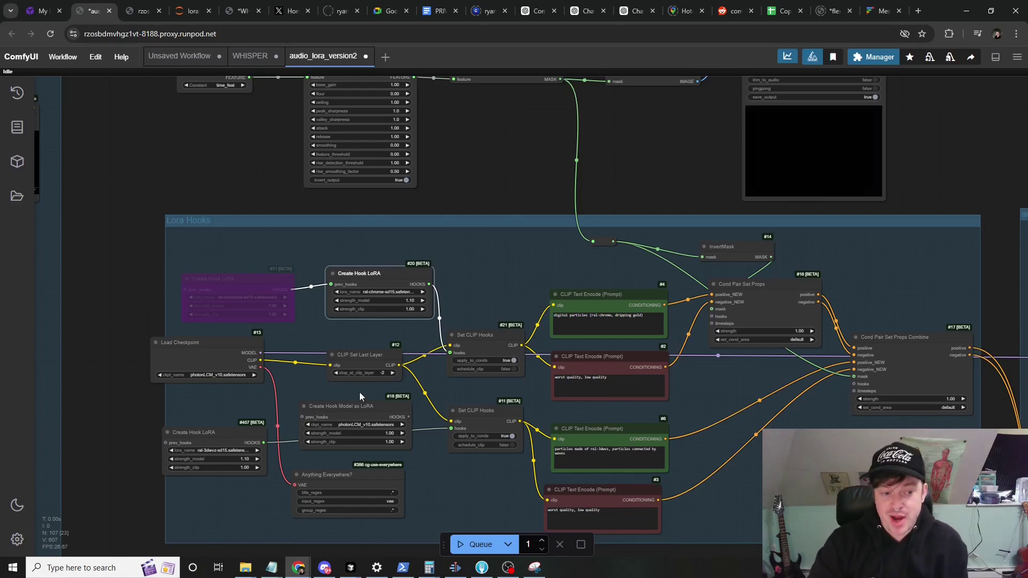
{"action": "mouse_move", "coordinate": [388, 279]}
{"action": "left_mouse_down"}
{"action": "mouse_move", "coordinate": [381, 287]}
{"action": "mouse_move", "coordinate": [394, 282]}
{"action": "left_mouse_up"}
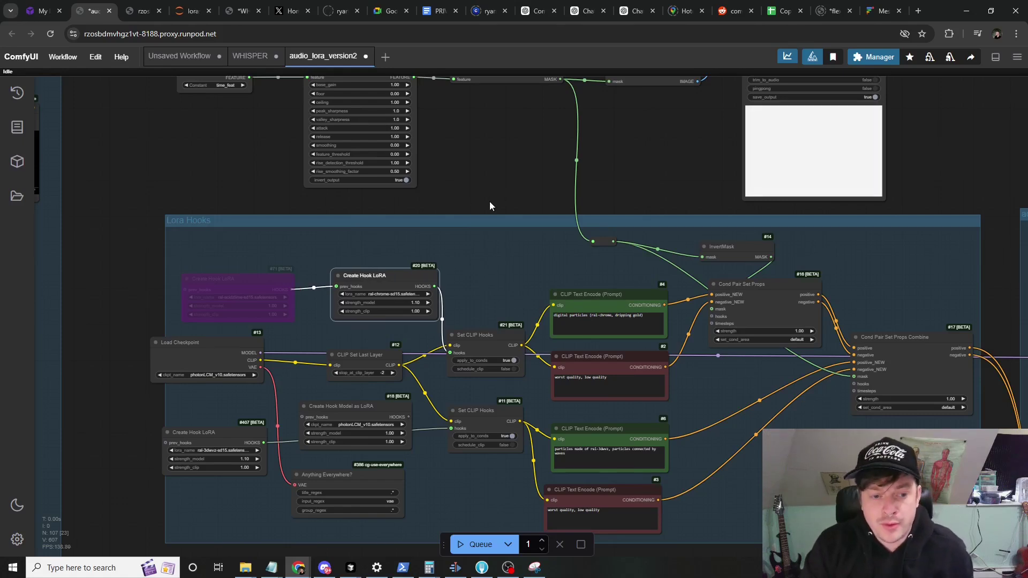
- Examine the Lora Hooks group's prompt pairs and how they feed Cond Pair Set Props and Cond Pair Set Props Combine
{"action": "left_click_drag", "start_coordinate": [518, 183], "coordinate": [426, 155]}
{"action": "scroll", "coordinate": [433, 136], "scroll_direction": "right", "scroll_amount": 2}
{"action": "scroll", "coordinate": [432, 136], "scroll_direction": "down", "scroll_amount": 1}
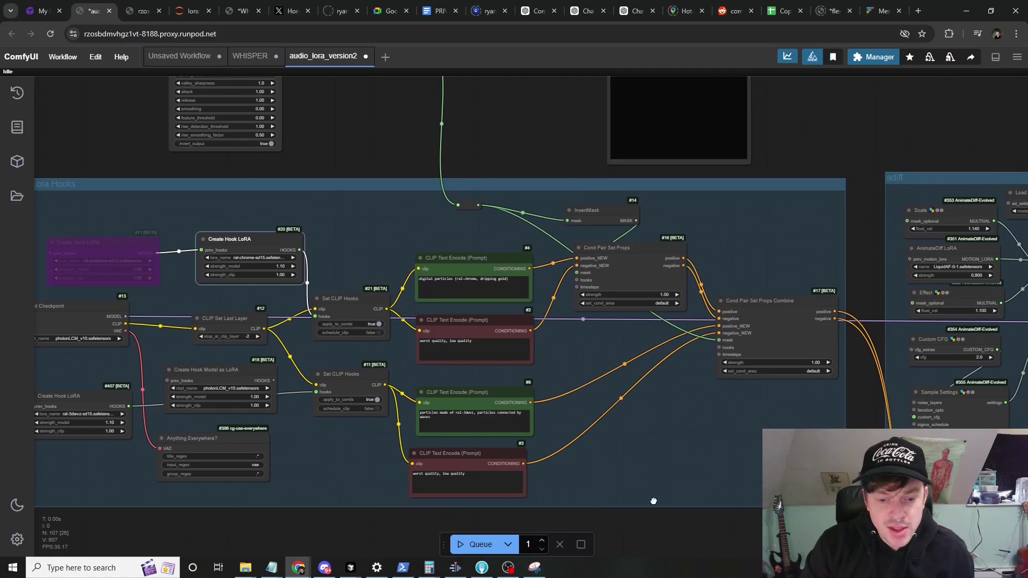
{"action": "scroll", "coordinate": [672, 473], "scroll_direction": "down", "scroll_amount": 2}
{"action": "scroll", "coordinate": [671, 474], "scroll_direction": "left", "scroll_amount": 1}
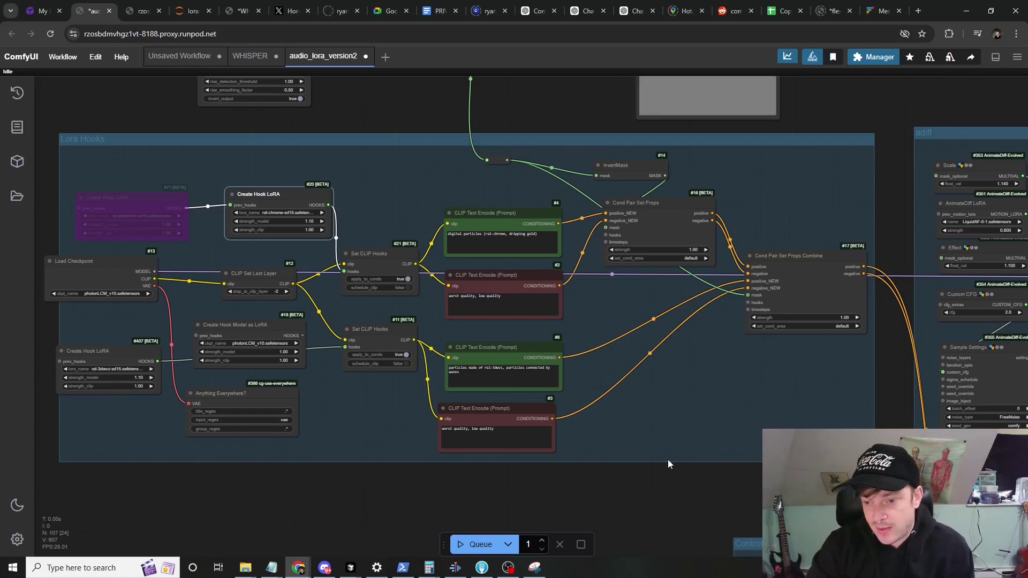
{"action": "scroll", "coordinate": [669, 463], "scroll_direction": "down", "scroll_amount": 3}
- Spread out the first sampler group: move KSampler #23 toward Video Combine, Get_init_latent slightly outward, and Load VAE away from VAE Decode
{"action": "left_click_drag", "start_coordinate": [664, 525], "coordinate": [207, 347]}
{"action": "scroll", "coordinate": [208, 346], "scroll_direction": "down", "scroll_amount": 2}
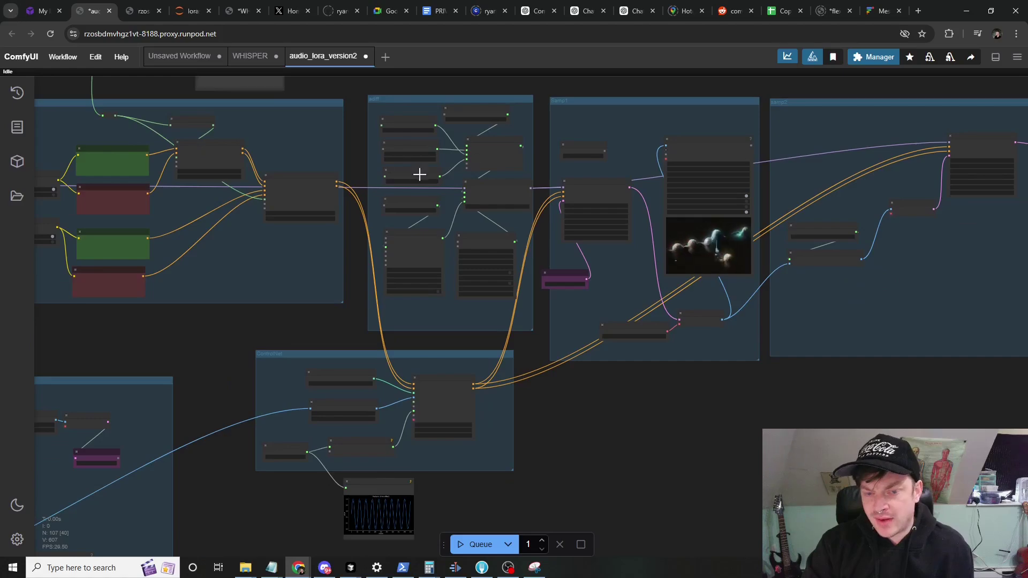
{"action": "left_click_drag", "start_coordinate": [568, 421], "coordinate": [360, 435]}
{"action": "scroll", "coordinate": [403, 197], "scroll_direction": "up", "scroll_amount": 5}
{"action": "left_click", "coordinate": [422, 202]}
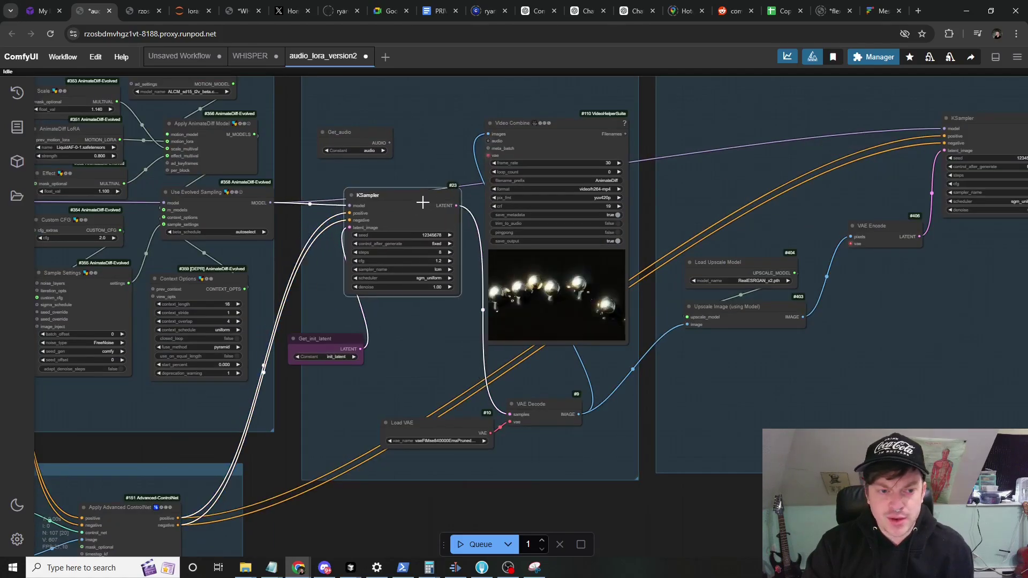
{"action": "left_click_drag", "start_coordinate": [423, 202], "coordinate": [431, 200]}
{"action": "left_click_drag", "start_coordinate": [340, 345], "coordinate": [329, 333]}
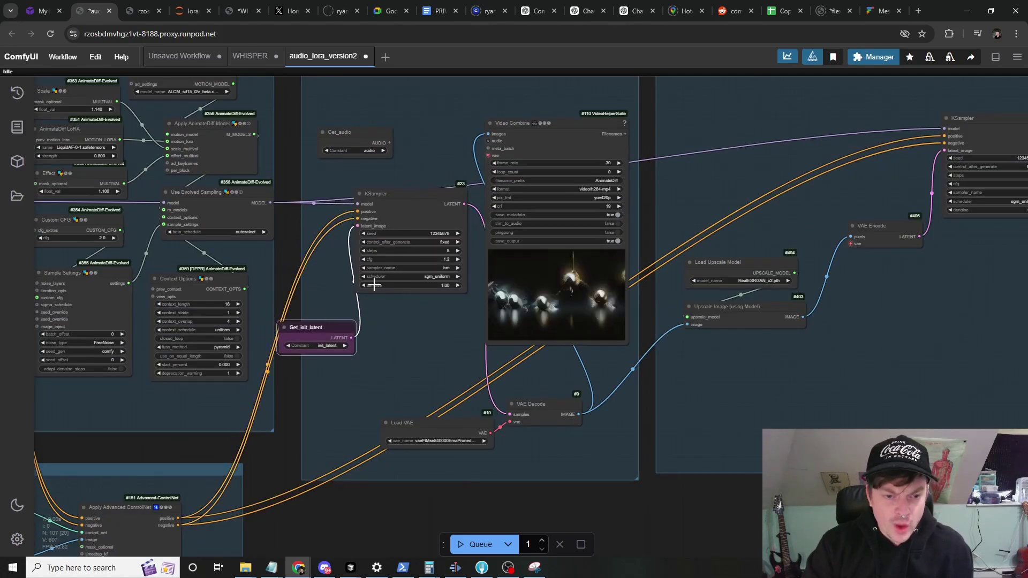
{"action": "left_click_drag", "start_coordinate": [423, 332], "coordinate": [420, 313]}
{"action": "left_click_drag", "start_coordinate": [413, 374], "coordinate": [355, 361]}
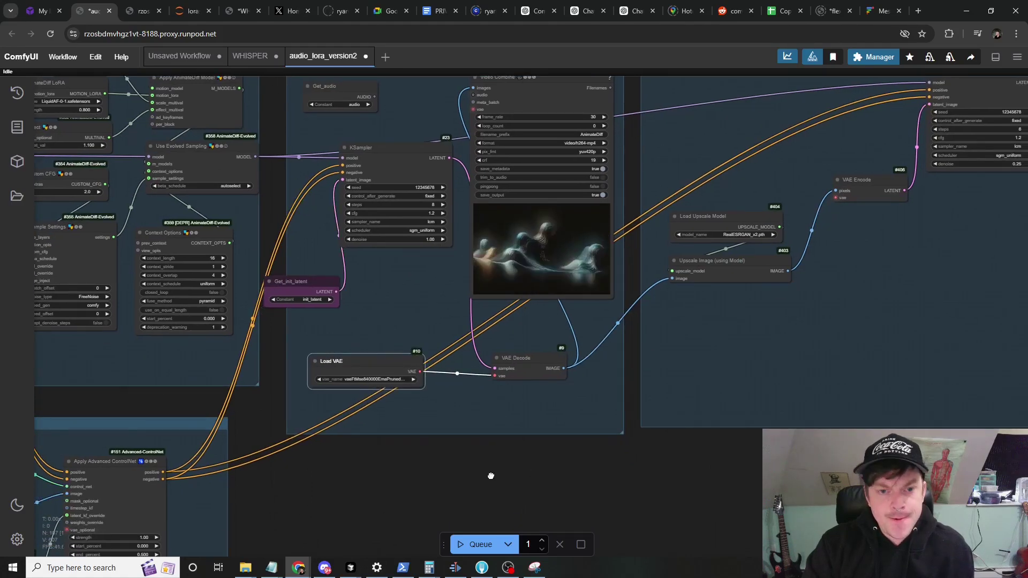
- Place Upscale Image (using Model) directly beneath Load Upscale Model, and shift KSampler #23 away from Video Combine #110
{"action": "left_click_drag", "start_coordinate": [490, 476], "coordinate": [266, 502]}
{"action": "left_click_drag", "start_coordinate": [491, 243], "coordinate": [484, 211]}
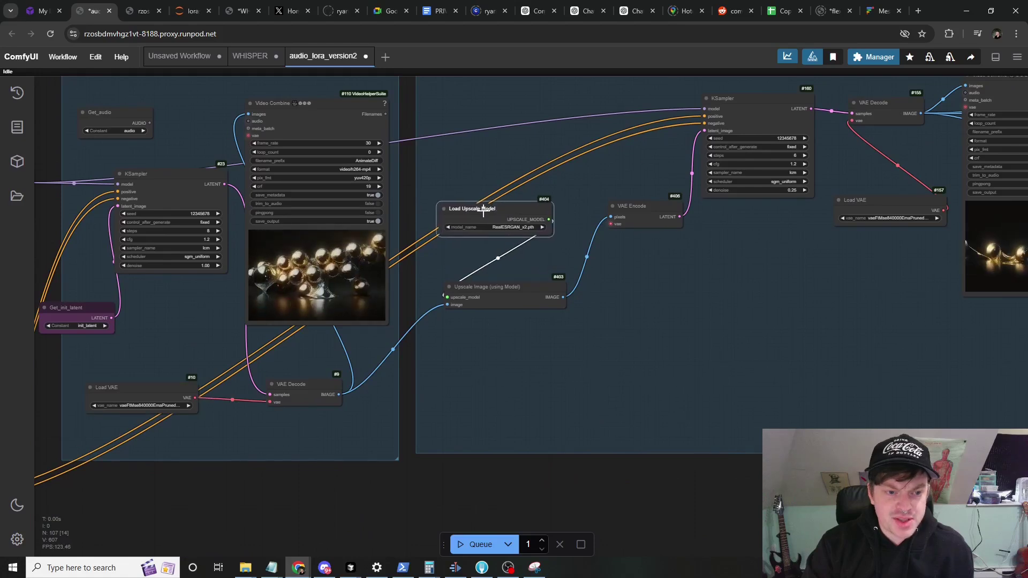
{"action": "left_click_drag", "start_coordinate": [167, 181], "coordinate": [151, 178]}
{"action": "left_click_drag", "start_coordinate": [506, 282], "coordinate": [500, 225]}
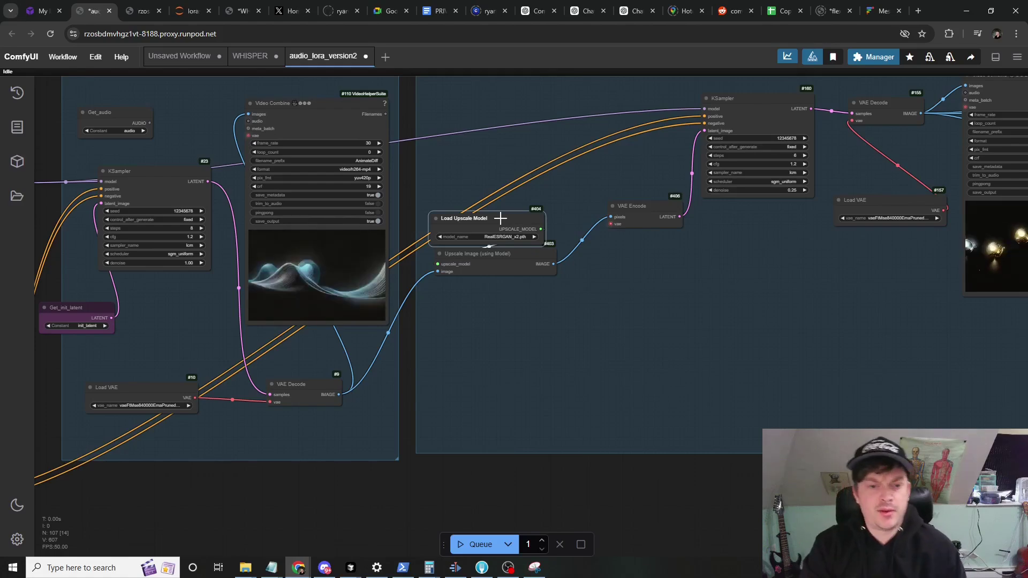
{"action": "double_click", "coordinate": [499, 310]}
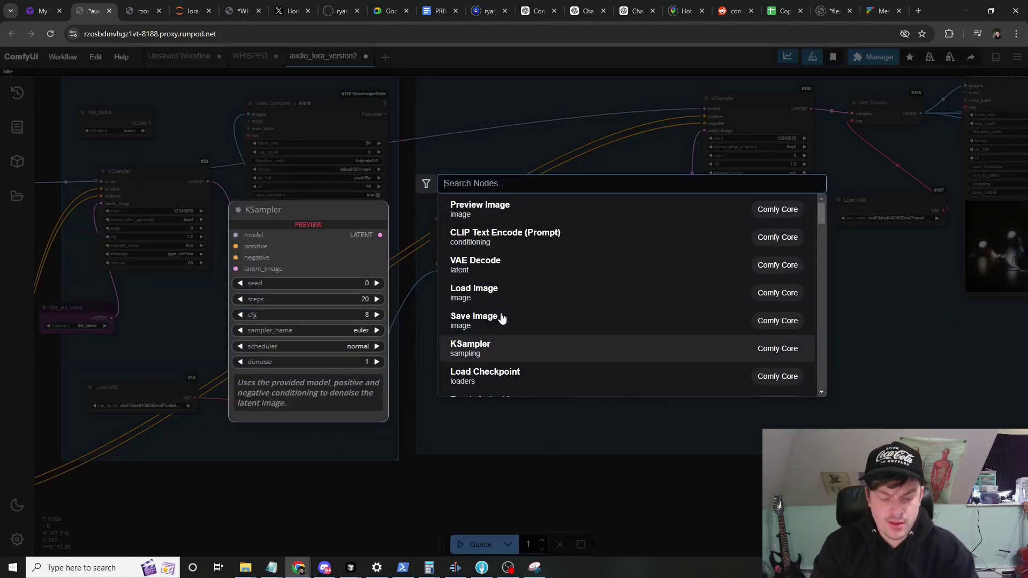
{"action": "type", "text": "nuer"}
{"action": "key", "text": "BackSpace"}
{"action": "key", "text": "BackSpace"}
{"action": "key", "text": "BackSpace"}
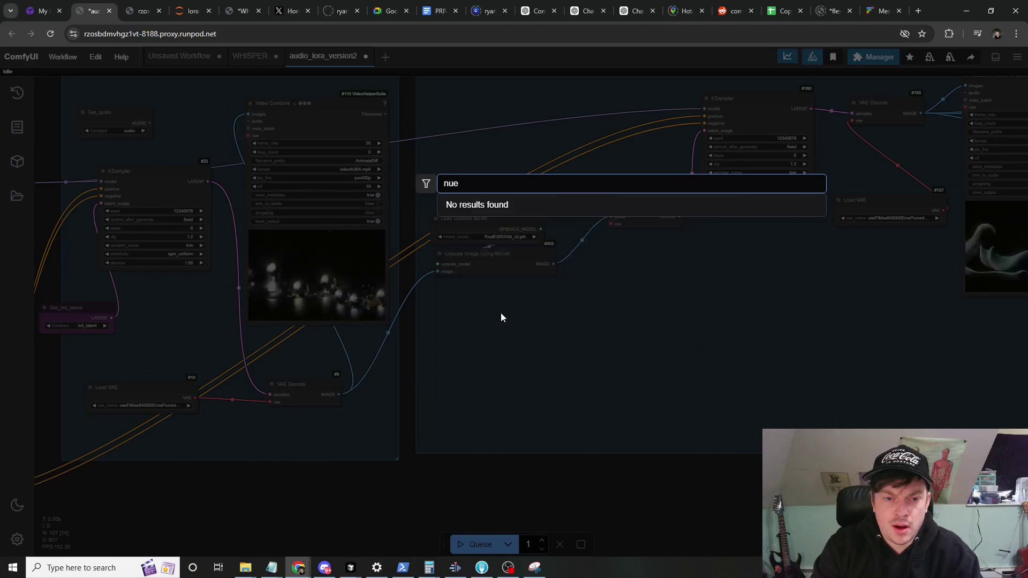
{"action": "type", "text": "nn"}
{"action": "key", "text": "Escape"}
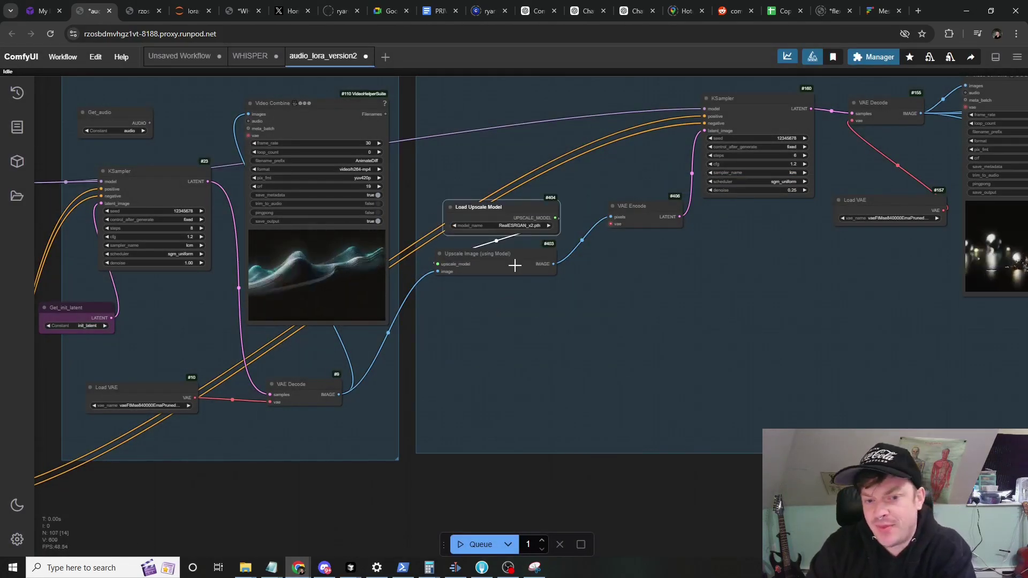
- Nudge Upscale Image (using Model) under Load Upscale Model, move VAE Encode closer to it, and shift KSampler #160 slightly in the samp2 group
{"action": "left_click_drag", "start_coordinate": [514, 265], "coordinate": [528, 267]}
{"action": "left_click_drag", "start_coordinate": [632, 320], "coordinate": [481, 361]}
{"action": "mouse_move", "coordinate": [473, 260]}
{"action": "left_mouse_down"}
{"action": "mouse_move", "coordinate": [484, 255]}
{"action": "mouse_move", "coordinate": [472, 259]}
{"action": "left_mouse_up"}
{"action": "left_click_drag", "start_coordinate": [616, 148], "coordinate": [611, 158]}
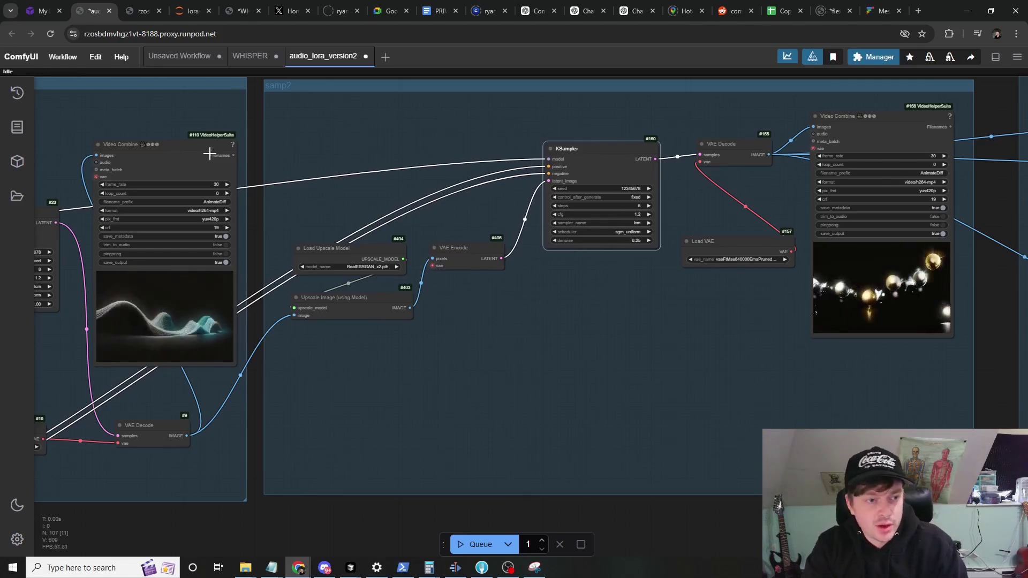
- Examine the samp2 group's Video Combine preview and how its decoded images feed the Post Processing group
{"action": "scroll", "coordinate": [519, 307], "scroll_direction": "down", "scroll_amount": 2}
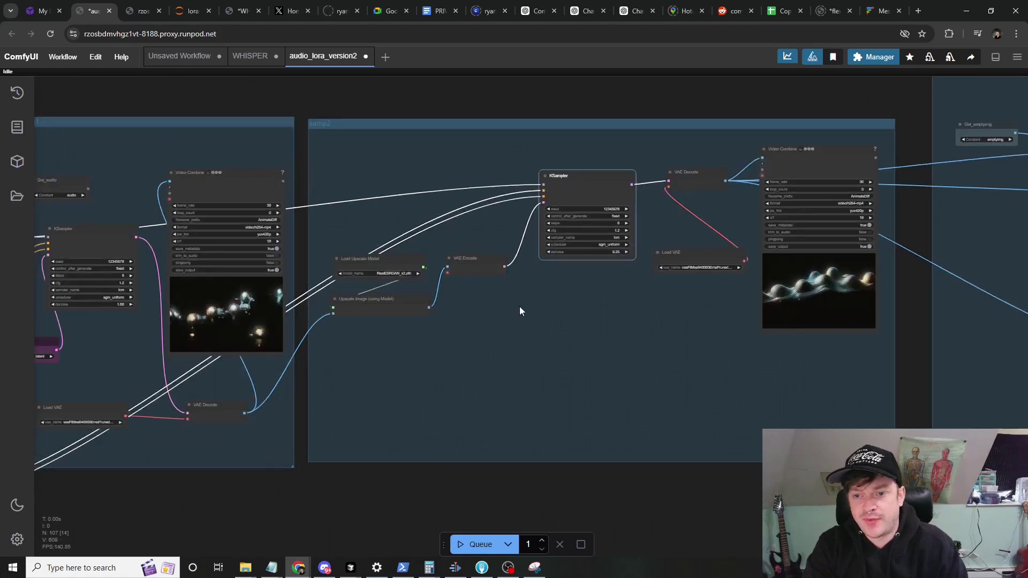
{"action": "scroll", "coordinate": [542, 264], "scroll_direction": "down", "scroll_amount": 4}
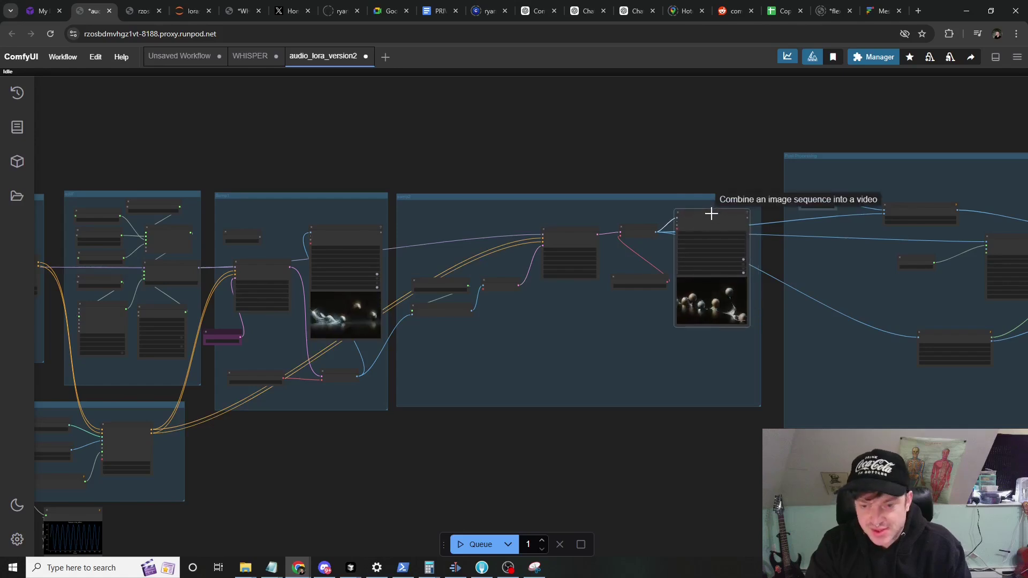
{"action": "left_click_drag", "start_coordinate": [718, 168], "coordinate": [305, 151]}
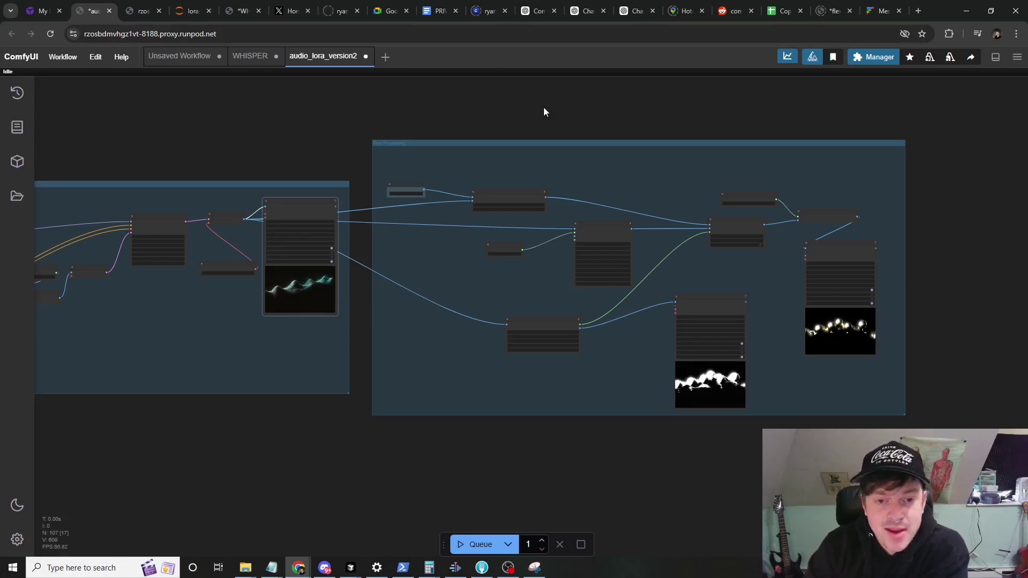
{"action": "scroll", "coordinate": [477, 127], "scroll_direction": "up", "scroll_amount": 5}
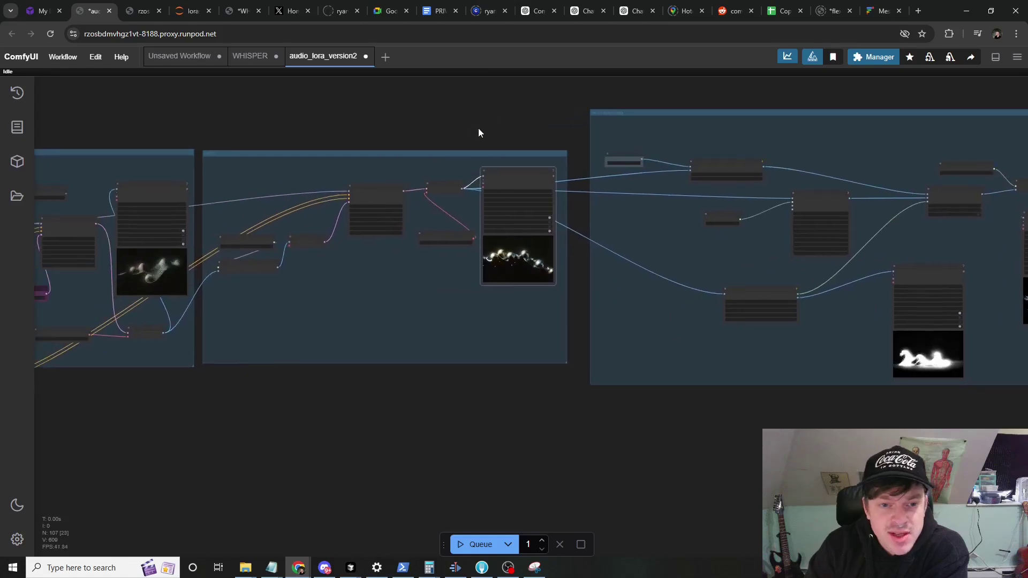
{"action": "scroll", "coordinate": [557, 143], "scroll_direction": "up", "scroll_amount": 1}
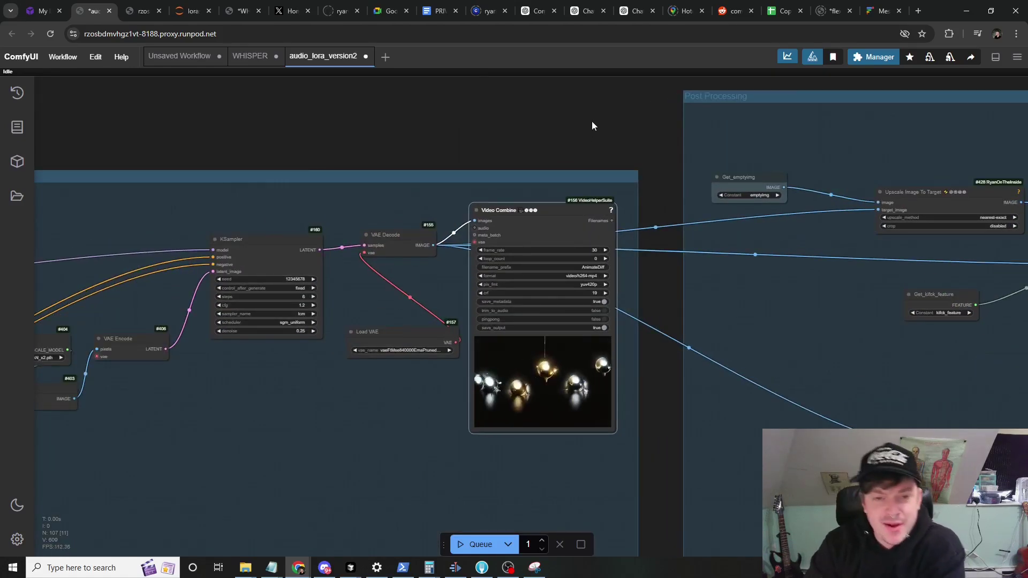
{"action": "left_click_drag", "start_coordinate": [613, 183], "coordinate": [568, 149]}
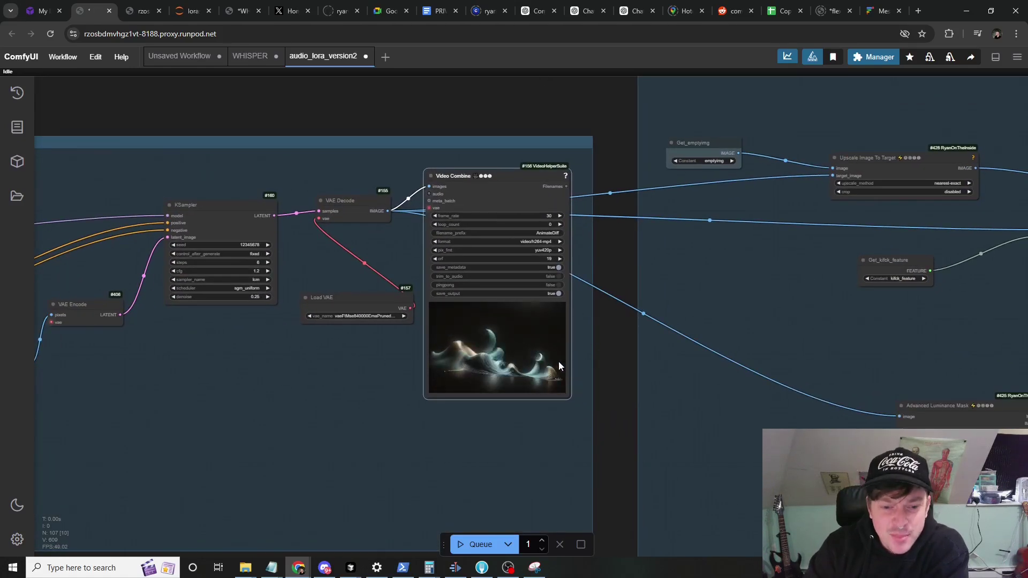
{"action": "scroll", "coordinate": [558, 364], "scroll_direction": "up", "scroll_amount": 8}
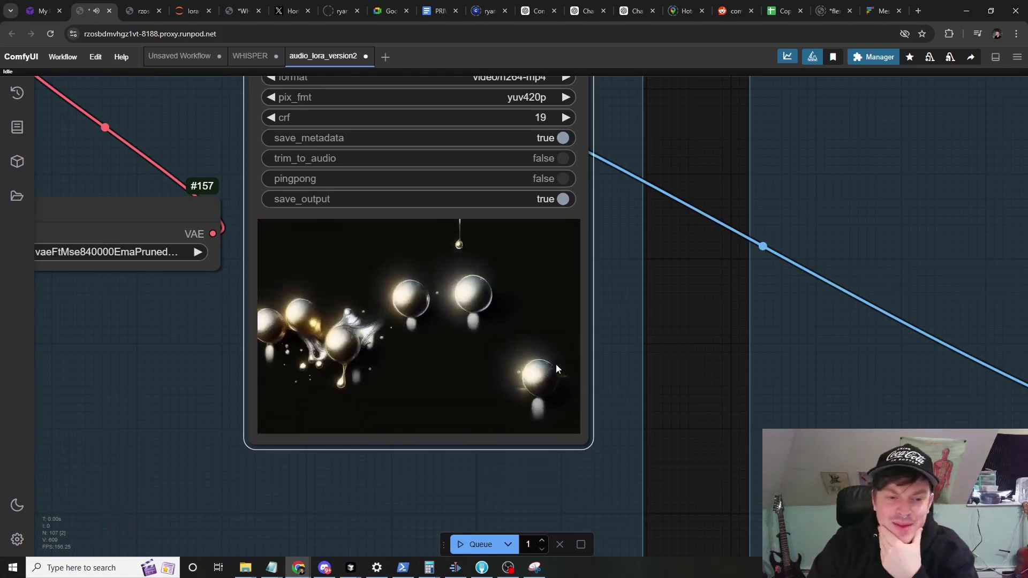
{"action": "scroll", "coordinate": [589, 367], "scroll_direction": "down", "scroll_amount": 7}
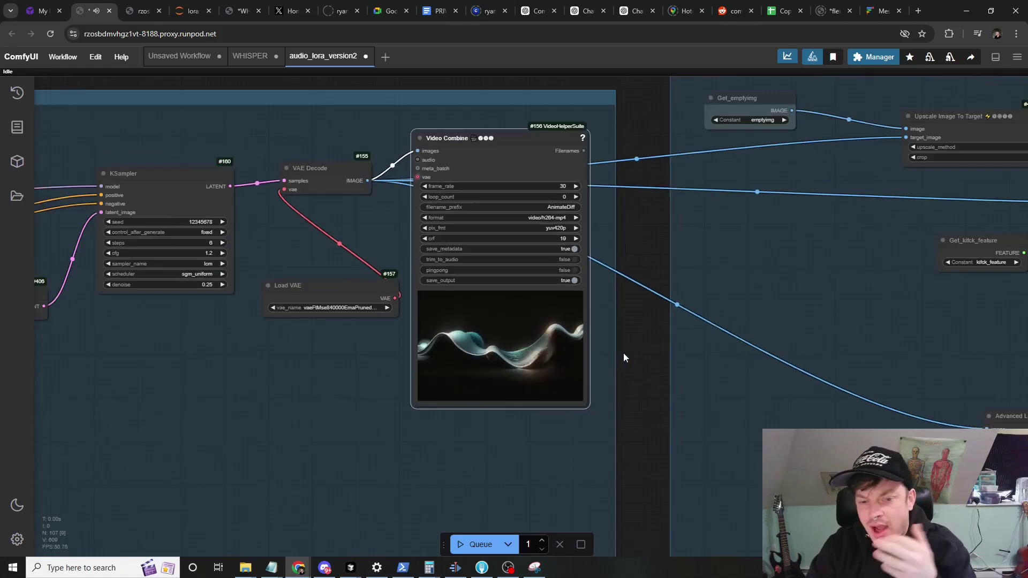
{"action": "scroll", "coordinate": [623, 355], "scroll_direction": "up", "scroll_amount": 1}
- Move Advanced Luminance Mask toward the samp2 output and place Video Combine #430 directly beside it in the Post Processing group
{"action": "left_click_drag", "start_coordinate": [608, 355], "coordinate": [425, 420]}
{"action": "scroll", "coordinate": [524, 399], "scroll_direction": "down", "scroll_amount": 3}
{"action": "left_click_drag", "start_coordinate": [581, 386], "coordinate": [292, 388]}
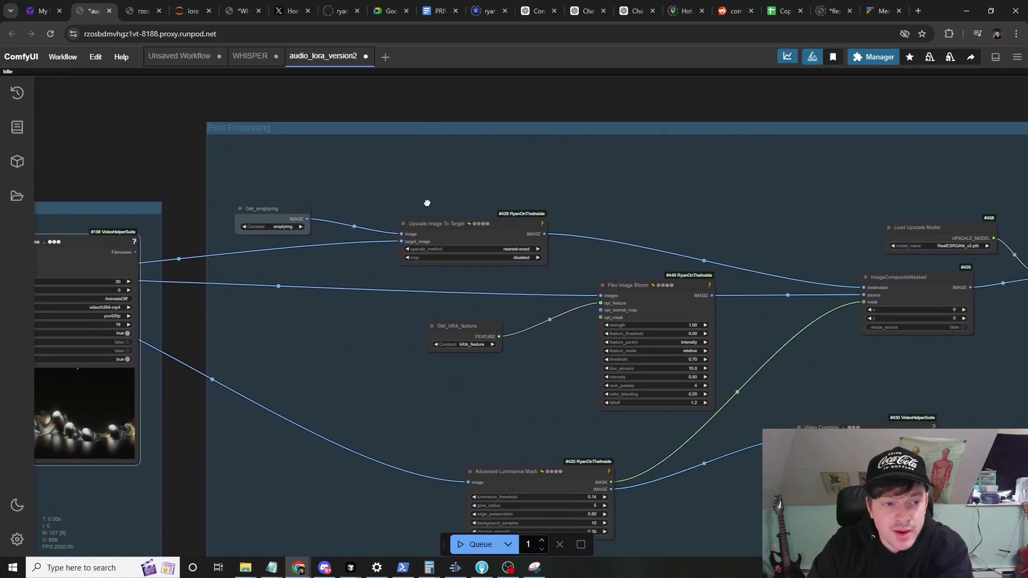
{"action": "left_click_drag", "start_coordinate": [427, 202], "coordinate": [415, 162]}
{"action": "left_click_drag", "start_coordinate": [500, 412], "coordinate": [348, 338]}
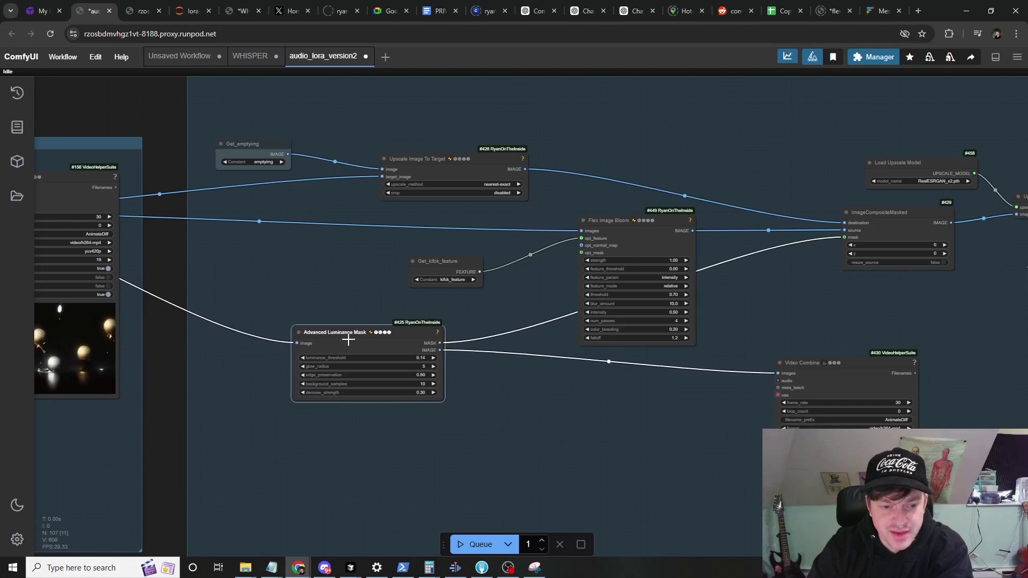
{"action": "left_click_drag", "start_coordinate": [535, 434], "coordinate": [611, 374]}
{"action": "left_click_drag", "start_coordinate": [941, 319], "coordinate": [620, 313]}
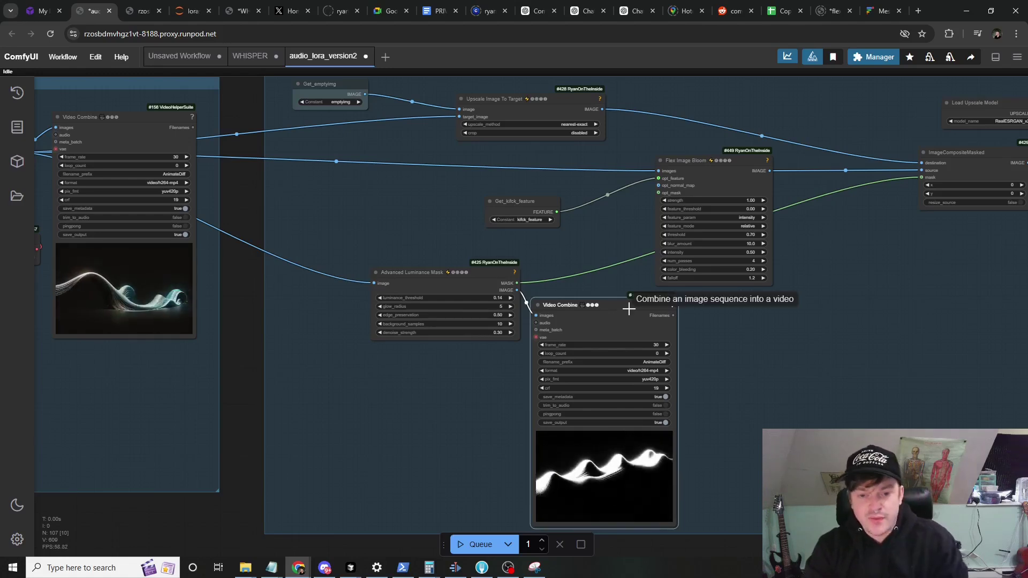
{"action": "left_click_drag", "start_coordinate": [628, 303], "coordinate": [660, 297]}
- Shift Flex Image Bloom toward ImageCompositeMasked, and raise Upscale Image To Target with Get_emptyimg beside it near the Post Processing group's upper edge
{"action": "left_click_drag", "start_coordinate": [837, 298], "coordinate": [688, 396]}
{"action": "left_click_drag", "start_coordinate": [528, 268], "coordinate": [568, 235]}
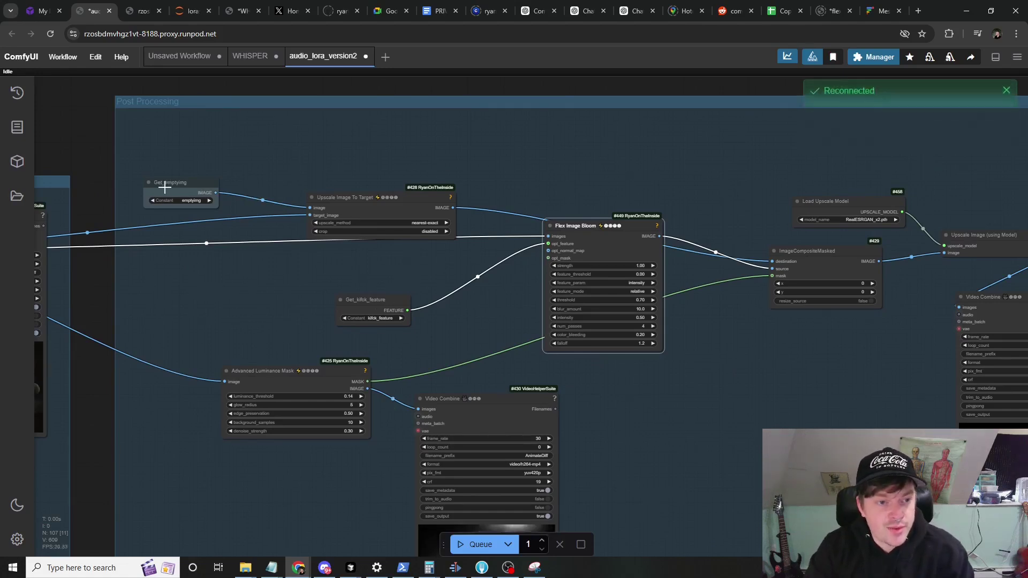
{"action": "left_click_drag", "start_coordinate": [342, 203], "coordinate": [347, 142]}
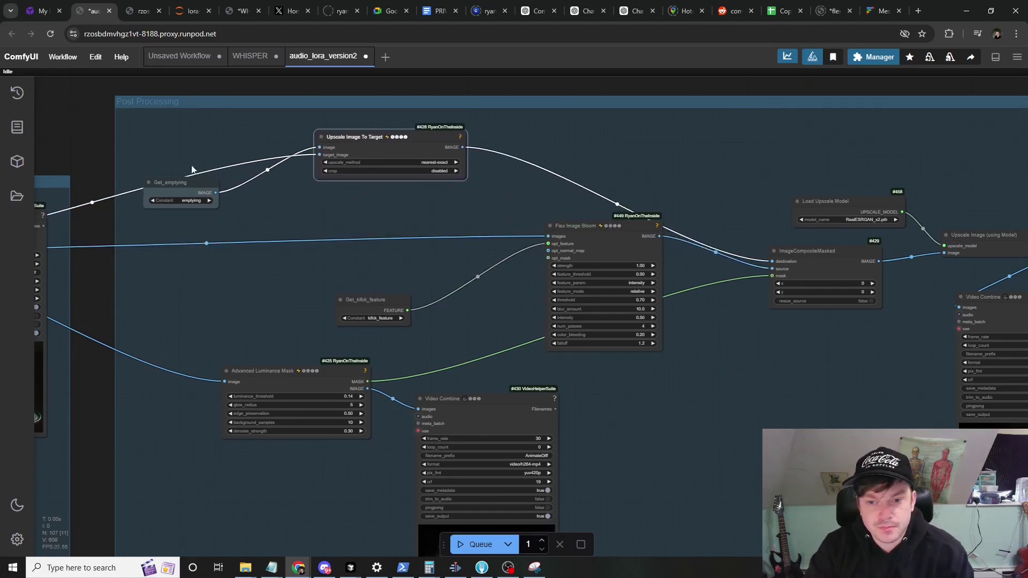
{"action": "left_click_drag", "start_coordinate": [180, 187], "coordinate": [228, 140]}
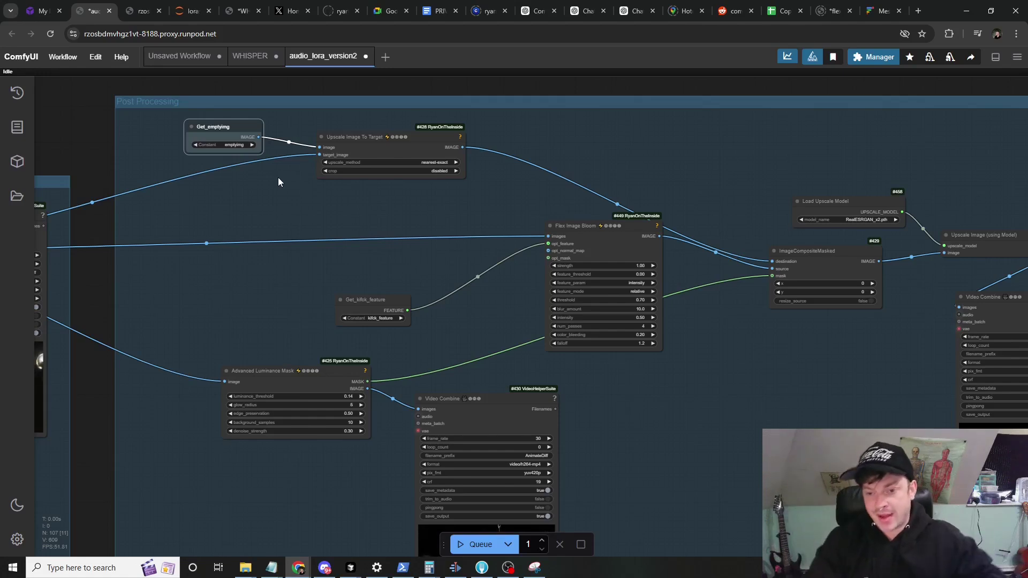
- Move Flex Image Bloom away from ImageCompositeMasked and raise the kick-feature Get node level with the bloom node's inputs
{"action": "left_click_drag", "start_coordinate": [777, 378], "coordinate": [641, 321]}
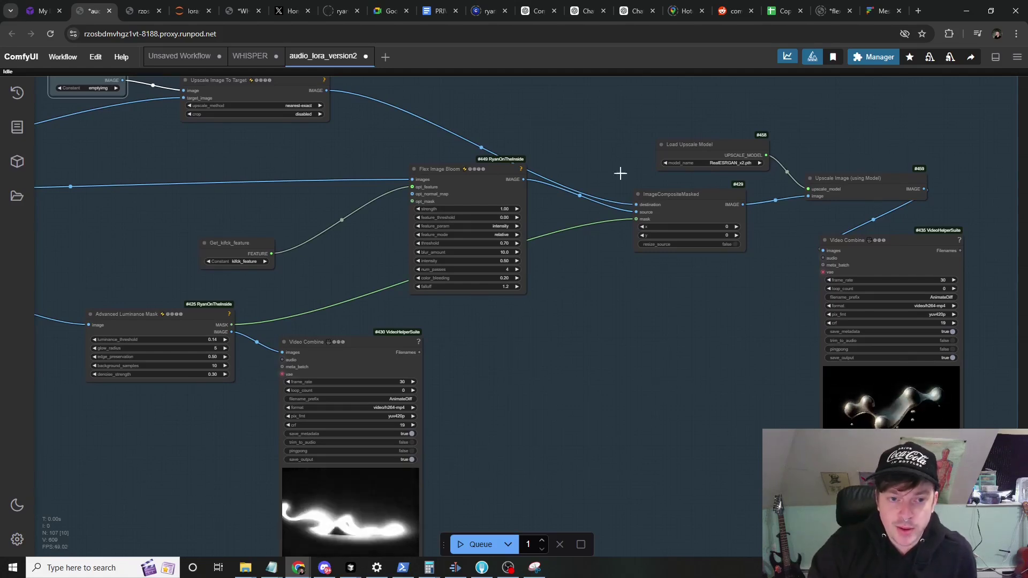
{"action": "left_click_drag", "start_coordinate": [562, 118], "coordinate": [633, 129]}
{"action": "left_click_drag", "start_coordinate": [581, 190], "coordinate": [536, 198]}
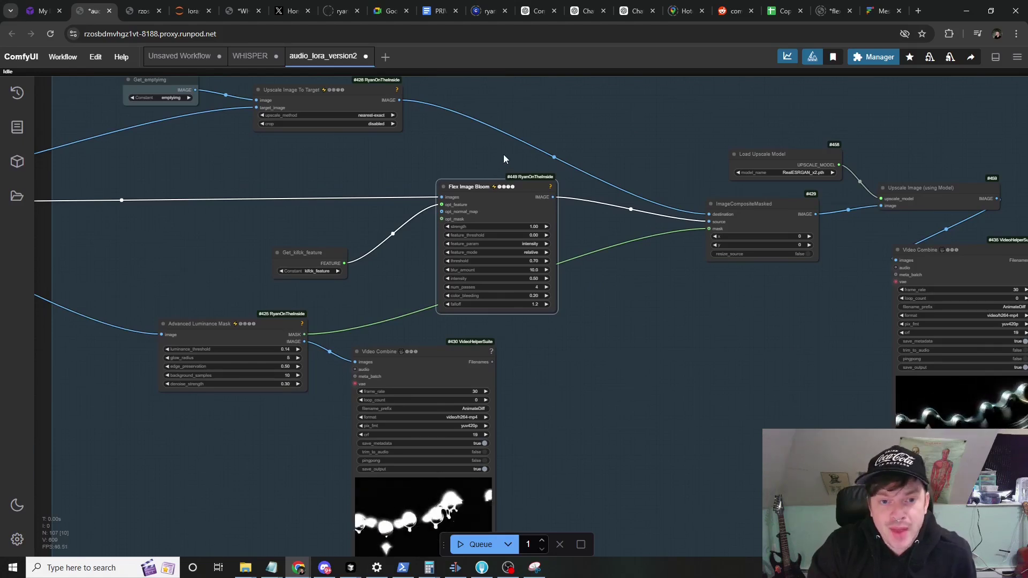
{"action": "left_click_drag", "start_coordinate": [503, 154], "coordinate": [467, 141]}
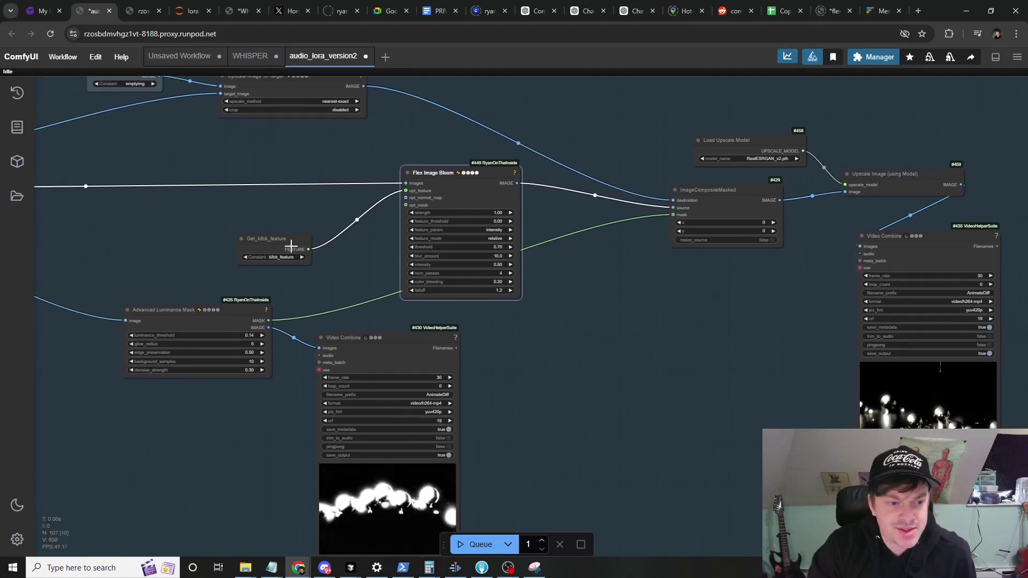
{"action": "left_click_drag", "start_coordinate": [291, 245], "coordinate": [282, 180]}
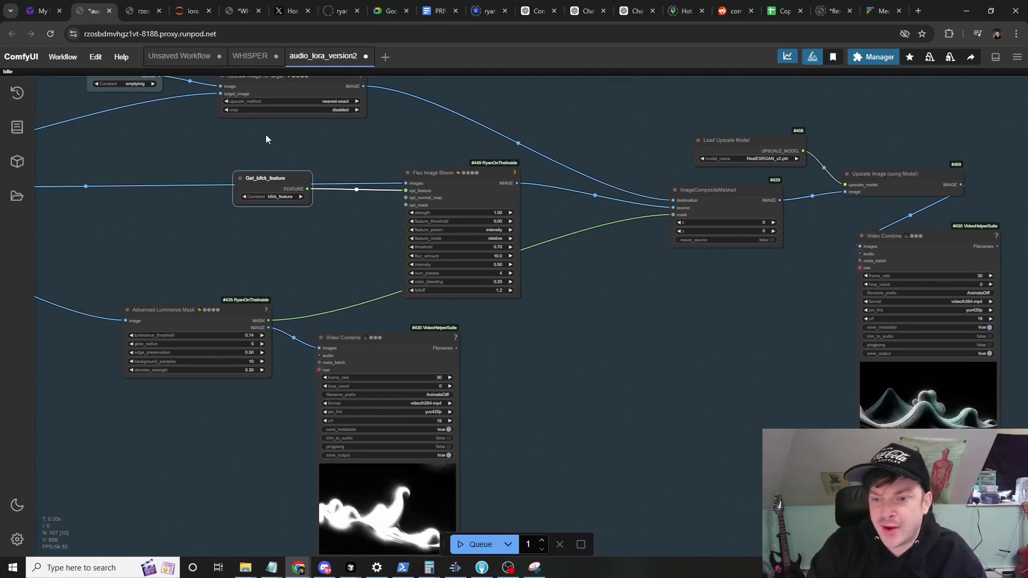
- Shift Load Upscale Model, Upscale Image (using Model) and Video Combine #435 farther from ImageCompositeMasked
{"action": "left_click_drag", "start_coordinate": [552, 170], "coordinate": [428, 173]}
{"action": "left_click_drag", "start_coordinate": [665, 146], "coordinate": [729, 120]}
{"action": "left_click_drag", "start_coordinate": [780, 179], "coordinate": [790, 158]}
{"action": "left_click_drag", "start_coordinate": [739, 247], "coordinate": [796, 230]}
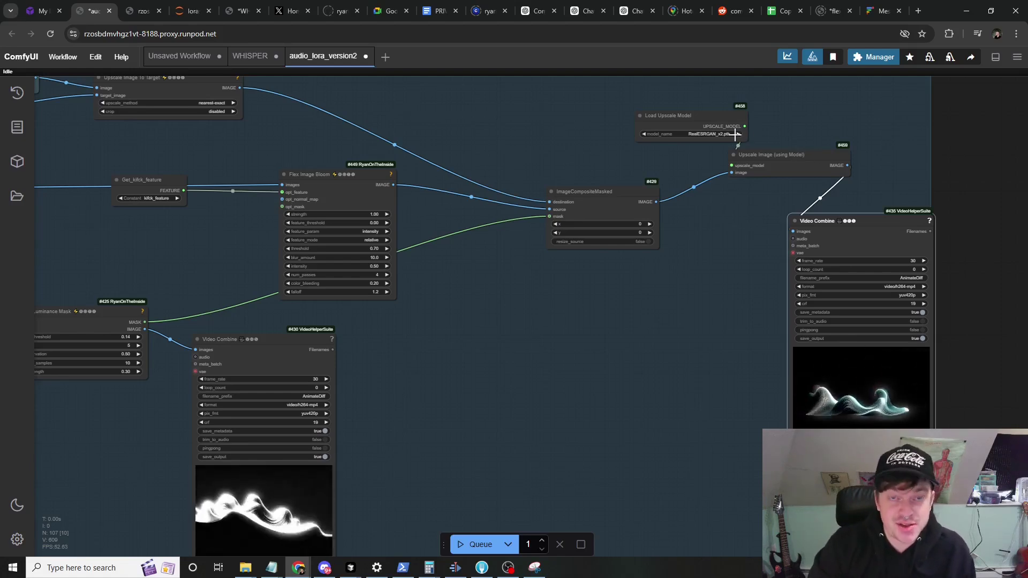
- Examine the rewired Post Processing nodes and how Feature To Flex Float Param feeds the Scale node in the adiff group
{"action": "scroll", "coordinate": [734, 134], "scroll_direction": "up", "scroll_amount": 1}
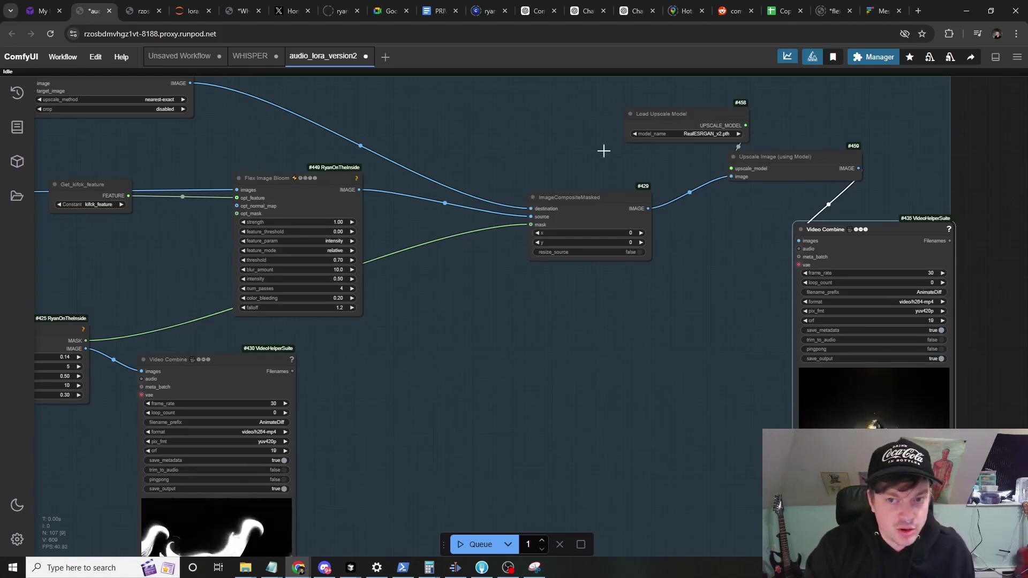
{"action": "left_click_drag", "start_coordinate": [421, 357], "coordinate": [504, 320]}
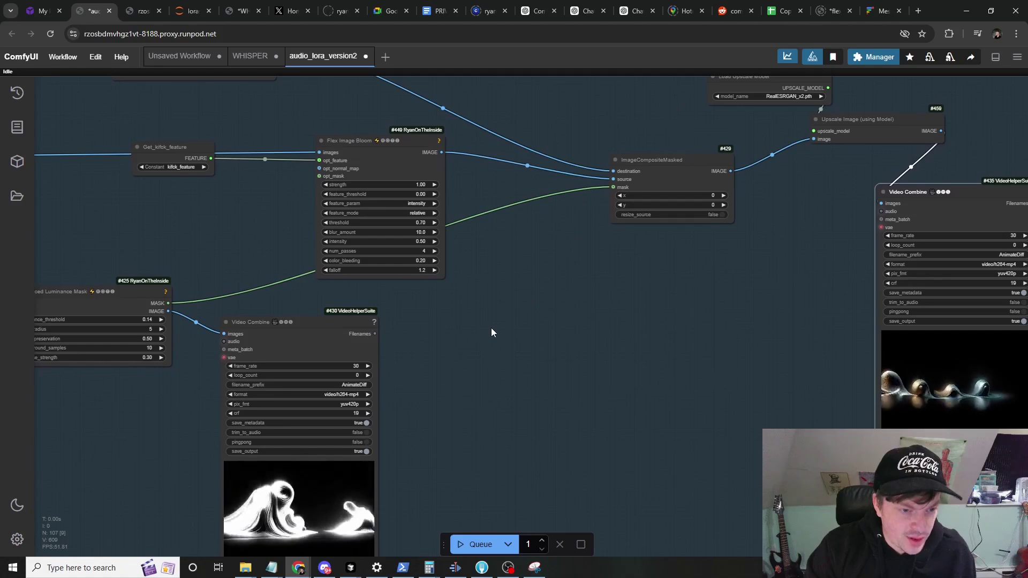
{"action": "scroll", "coordinate": [578, 349], "scroll_direction": "down", "scroll_amount": 8}
{"action": "left_click_drag", "start_coordinate": [405, 95], "coordinate": [617, 91]}
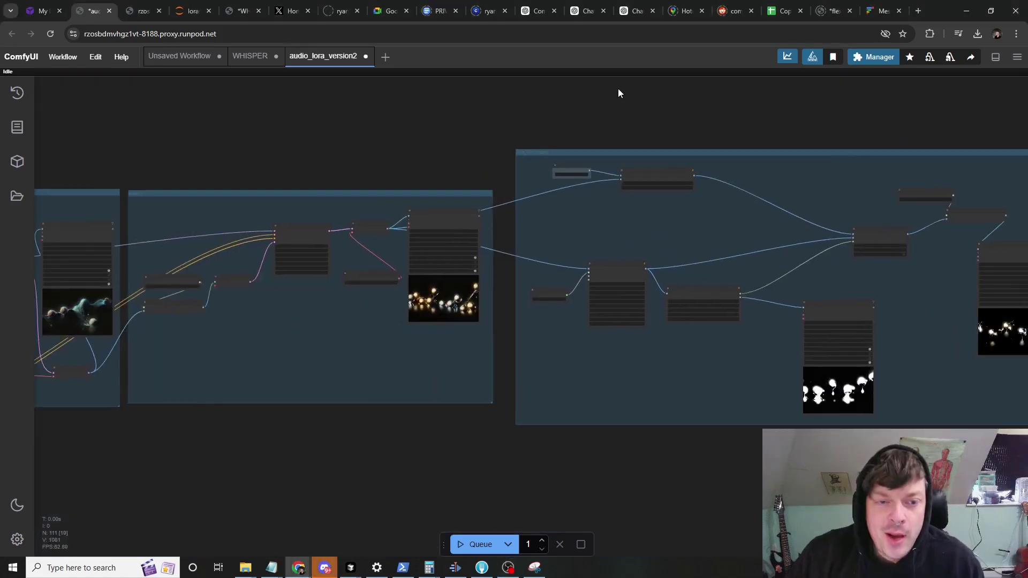
{"action": "left_click_drag", "start_coordinate": [384, 126], "coordinate": [567, 106]}
{"action": "scroll", "coordinate": [545, 124], "scroll_direction": "down", "scroll_amount": 2}
{"action": "left_click_drag", "start_coordinate": [239, 113], "coordinate": [679, 185]}
{"action": "scroll", "coordinate": [538, 177], "scroll_direction": "up", "scroll_amount": 2}
{"action": "scroll", "coordinate": [538, 177], "scroll_direction": "up", "scroll_amount": 6}
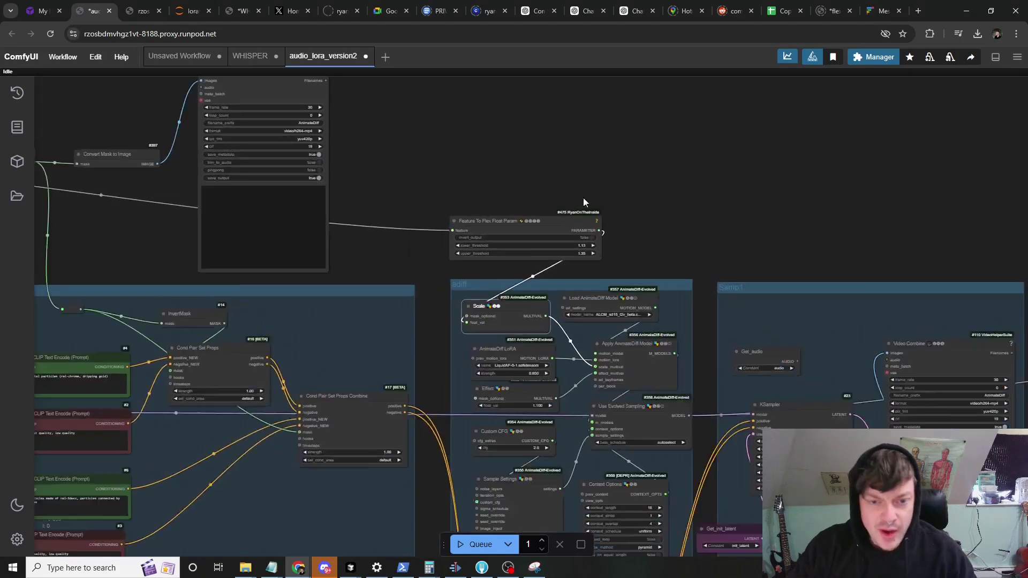
{"action": "left_click_drag", "start_coordinate": [677, 212], "coordinate": [508, 144]}
{"action": "left_click_drag", "start_coordinate": [337, 244], "coordinate": [334, 250]}
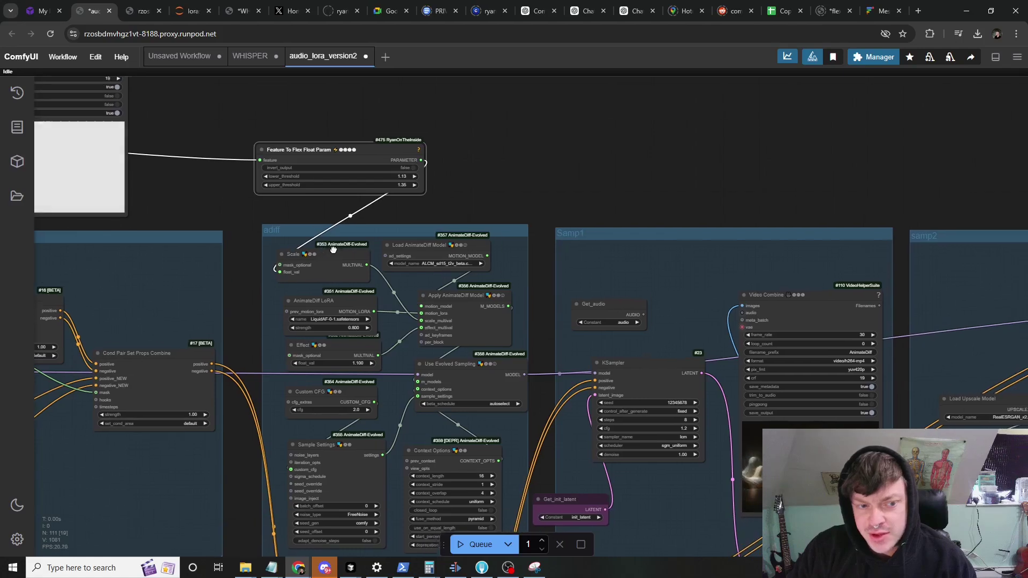
- Inspect the final Post Processing output, comparing the preview of Video Combine #435 with the Video Combine placed beside it
{"action": "left_click_drag", "start_coordinate": [658, 182], "coordinate": [461, 152]}
{"action": "scroll", "coordinate": [663, 135], "scroll_direction": "down", "scroll_amount": 3}
{"action": "left_click_drag", "start_coordinate": [779, 131], "coordinate": [534, 139]}
{"action": "left_click_drag", "start_coordinate": [694, 135], "coordinate": [301, 133]}
{"action": "scroll", "coordinate": [543, 149], "scroll_direction": "down", "scroll_amount": 1}
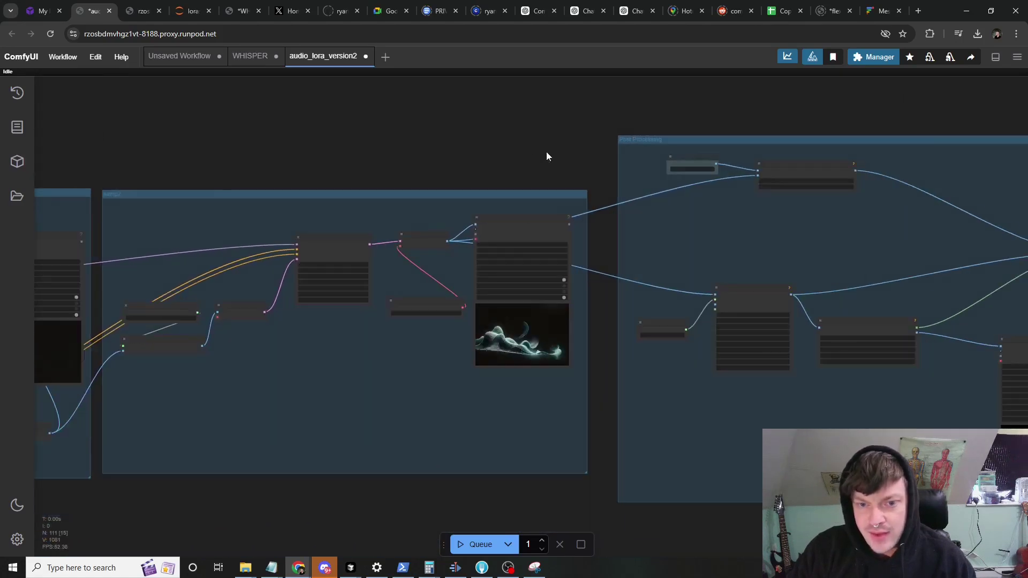
{"action": "left_click_drag", "start_coordinate": [649, 111], "coordinate": [165, 127]}
{"action": "left_click_drag", "start_coordinate": [688, 118], "coordinate": [397, 92]}
{"action": "left_click_drag", "start_coordinate": [604, 159], "coordinate": [672, 103]}
{"action": "scroll", "coordinate": [687, 399], "scroll_direction": "up", "scroll_amount": 4}
{"action": "left_click_drag", "start_coordinate": [690, 395], "coordinate": [728, 451]}
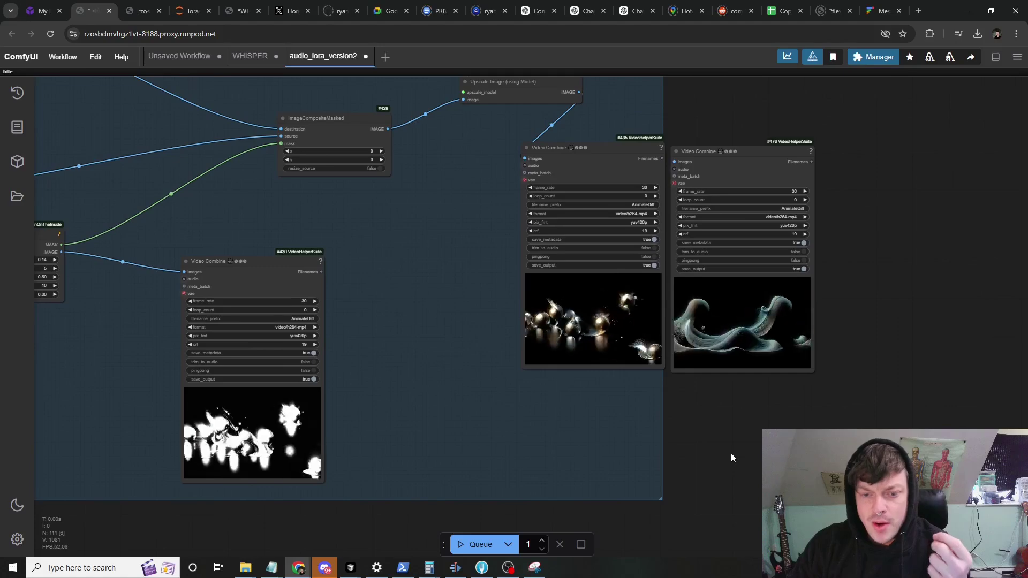